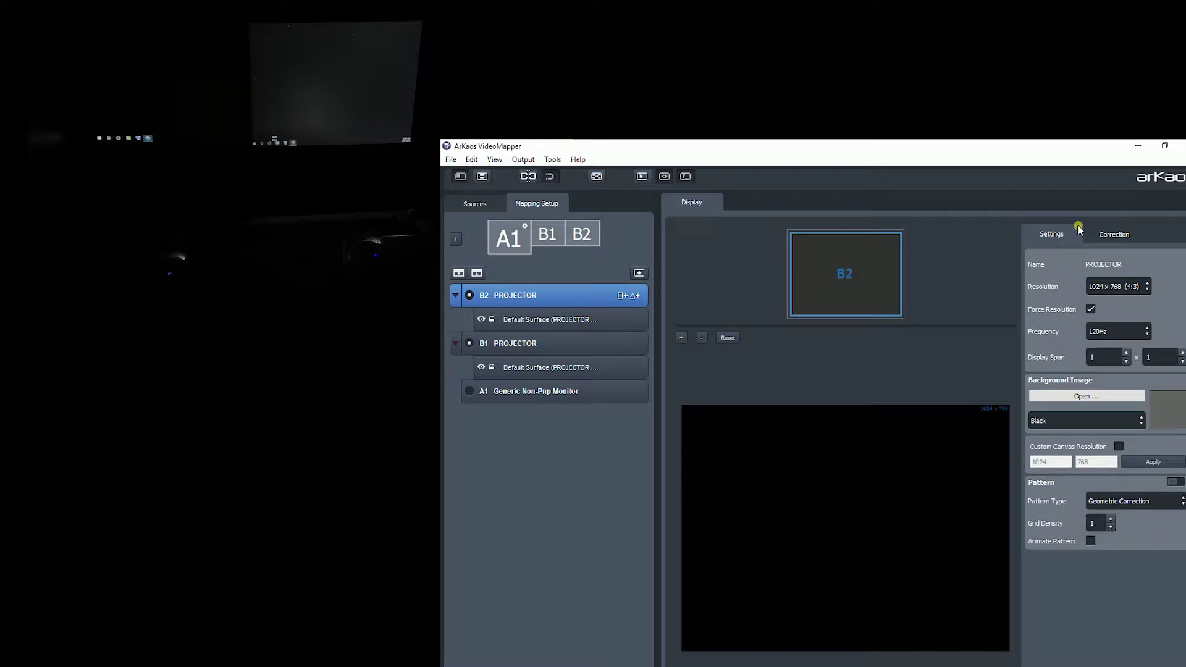
Turn on fullscreen output and combine projectors B1 and B2 into one display group.
click(1105, 234)
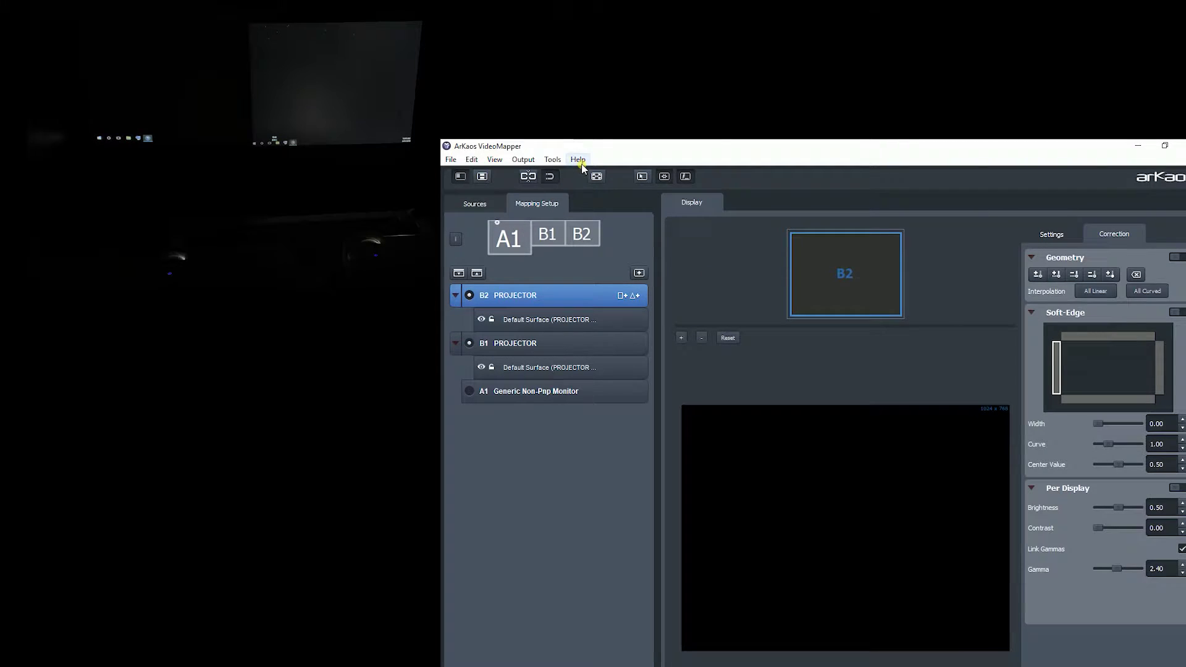
click(596, 177)
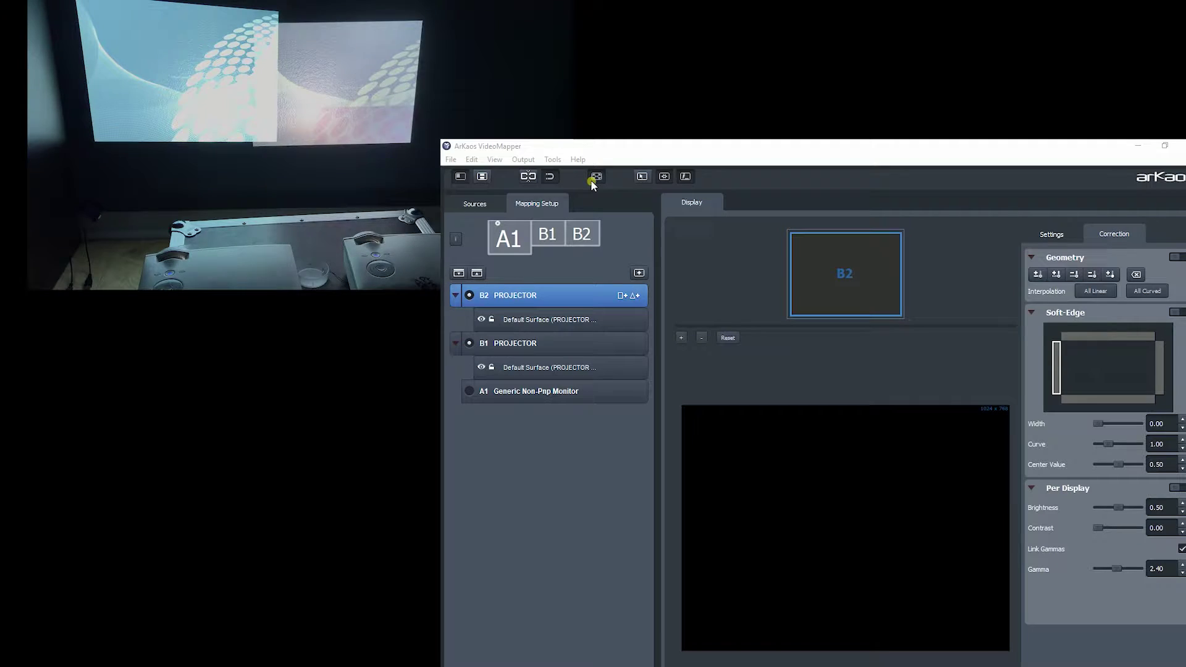
click(505, 276)
drag(511, 297, 616, 349)
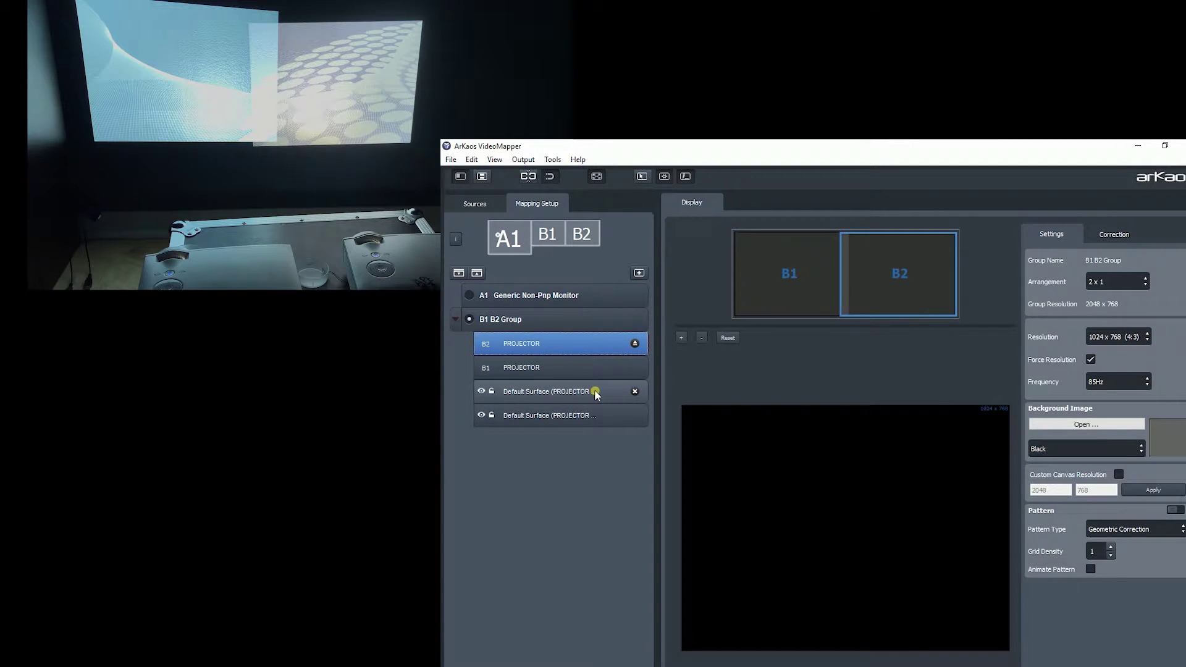
Identify the connected displays and try swapping the B1 and B2 positions in the group layout.
click(455, 240)
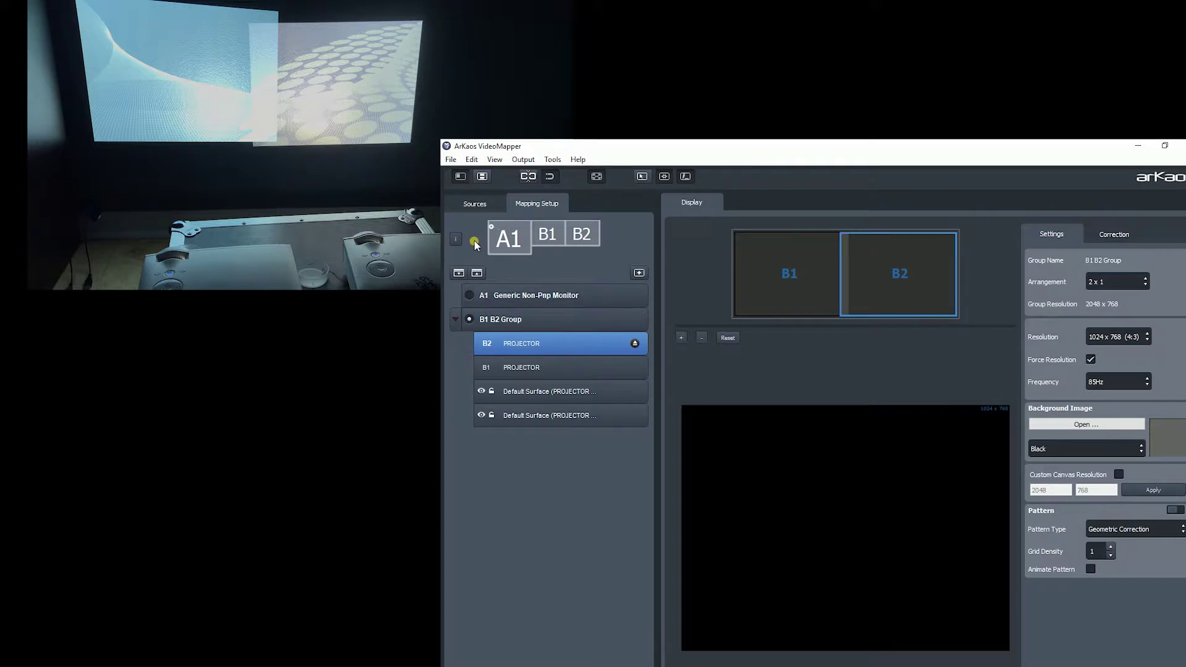
click(457, 238)
click(759, 272)
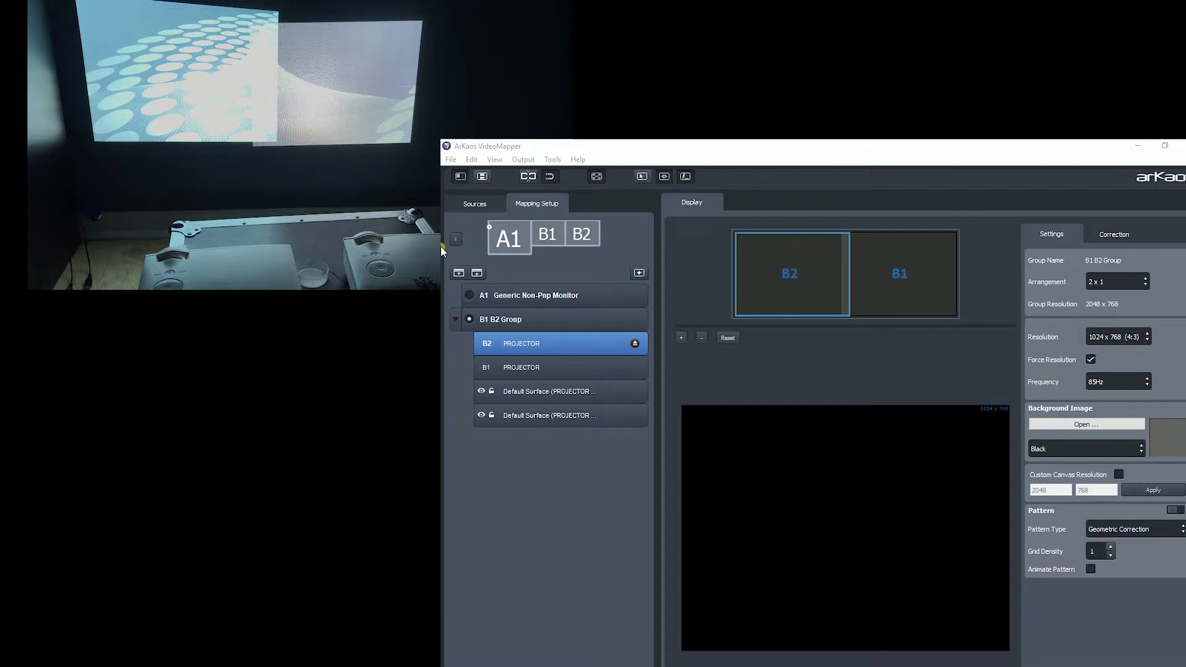
mouse_move(802, 275)
mouse_down()
mouse_move(902, 269)
mouse_move(771, 272)
mouse_up()
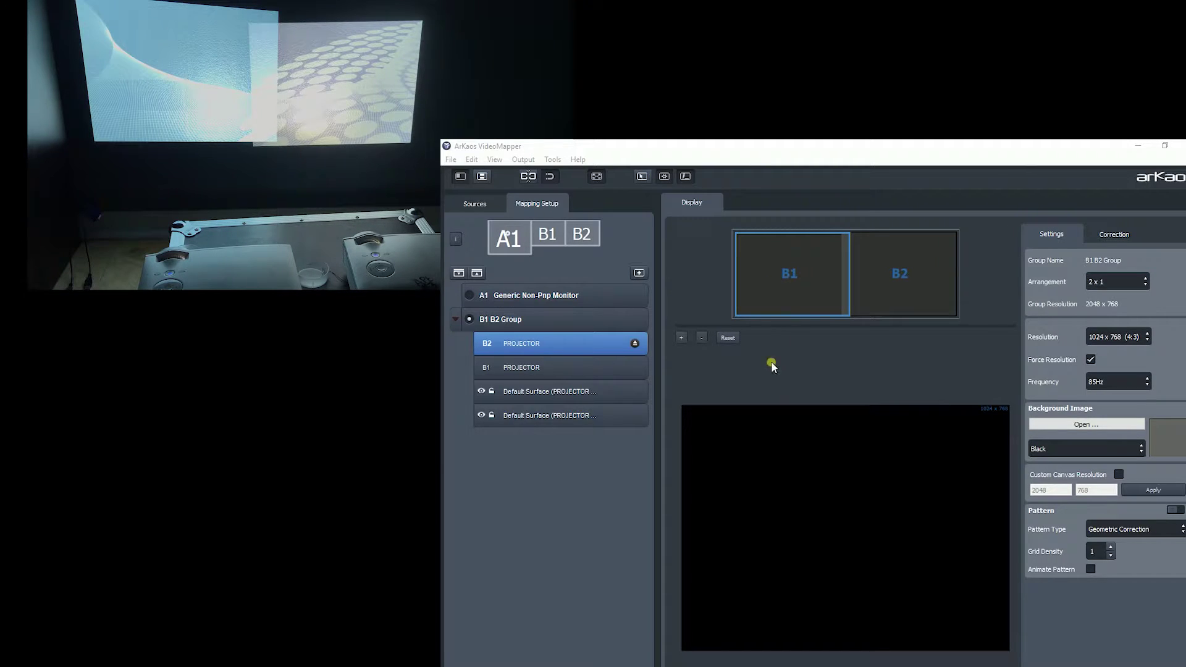
Delete one of the two default surfaces from the B1 B2 group and select the group.
drag(543, 394, 606, 395)
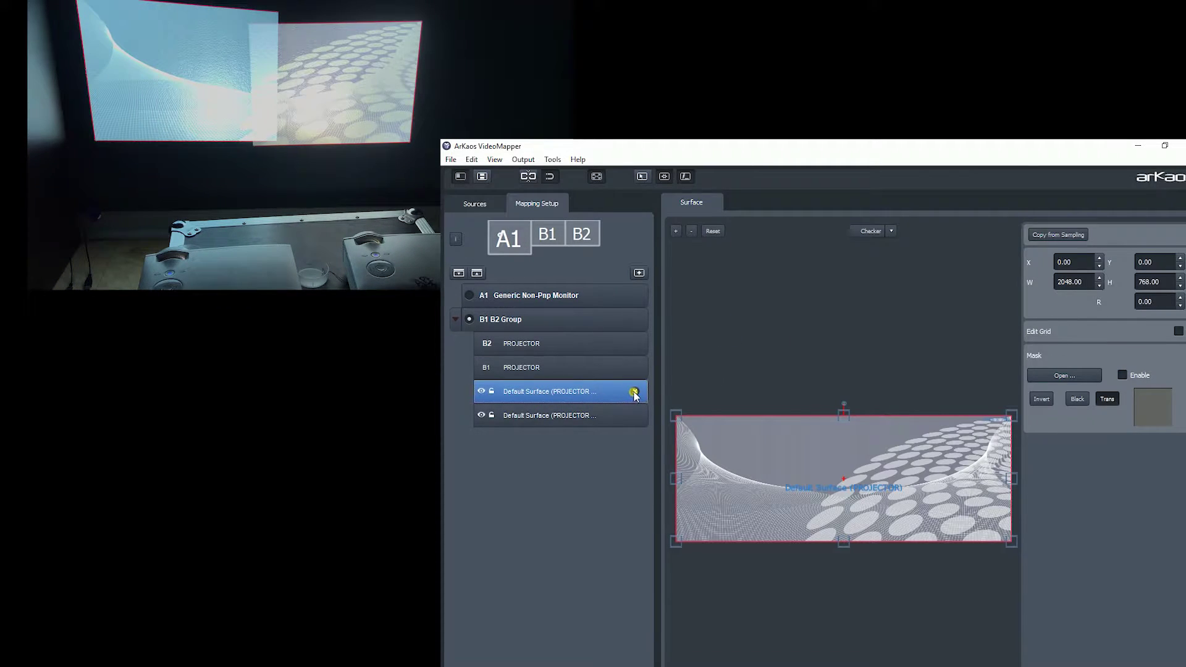
click(634, 391)
click(572, 394)
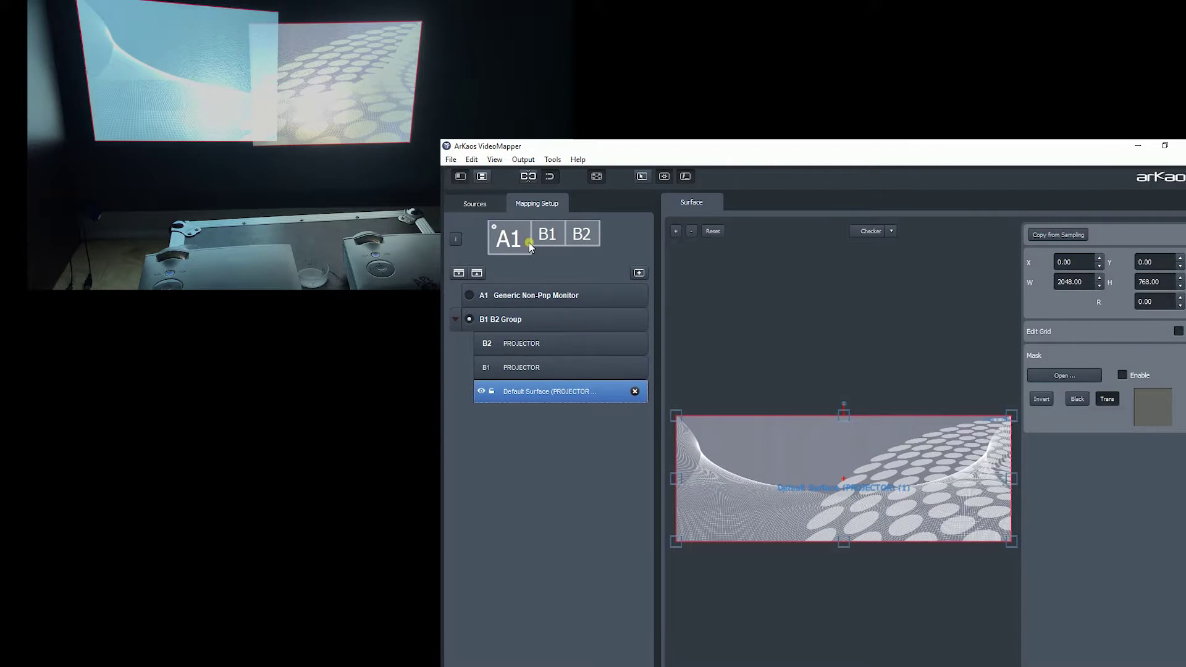
click(565, 660)
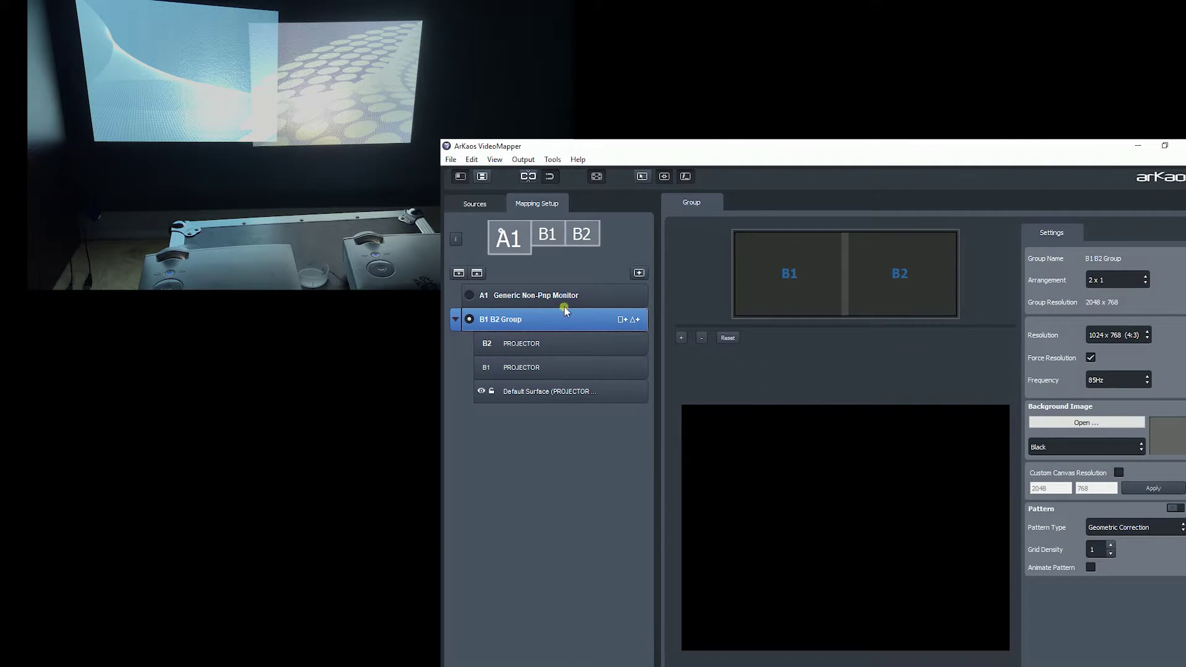
click(519, 332)
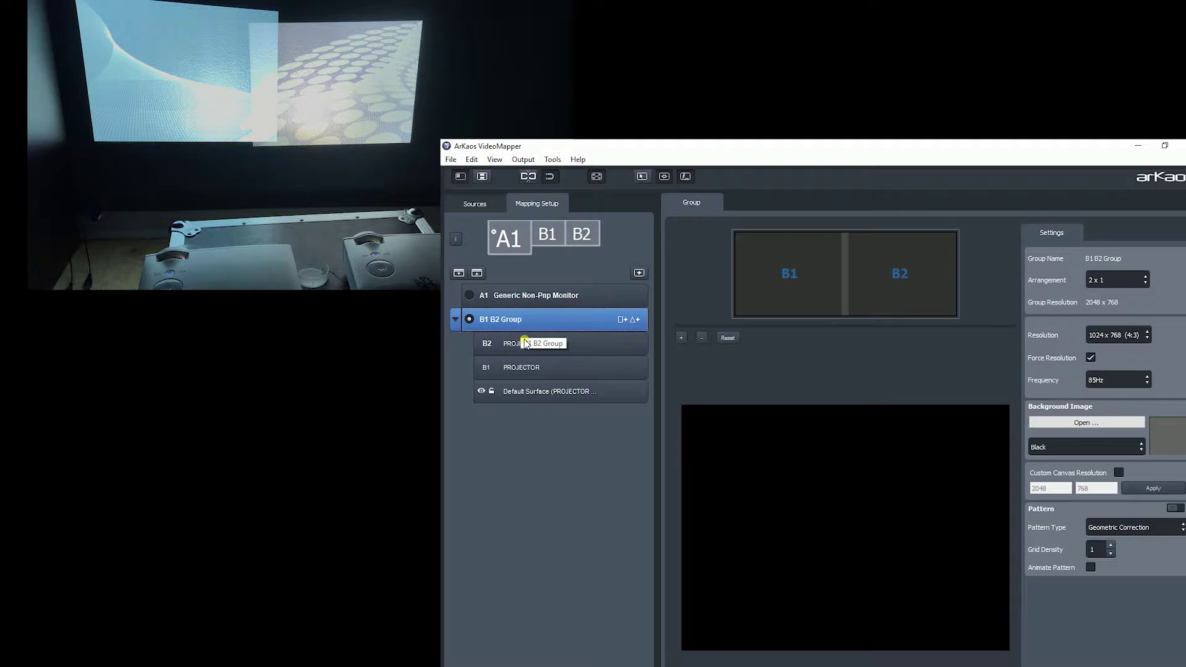
click(659, 320)
Enable geometry correction for projector B2 and try adjusting its upper-left corner point.
click(531, 341)
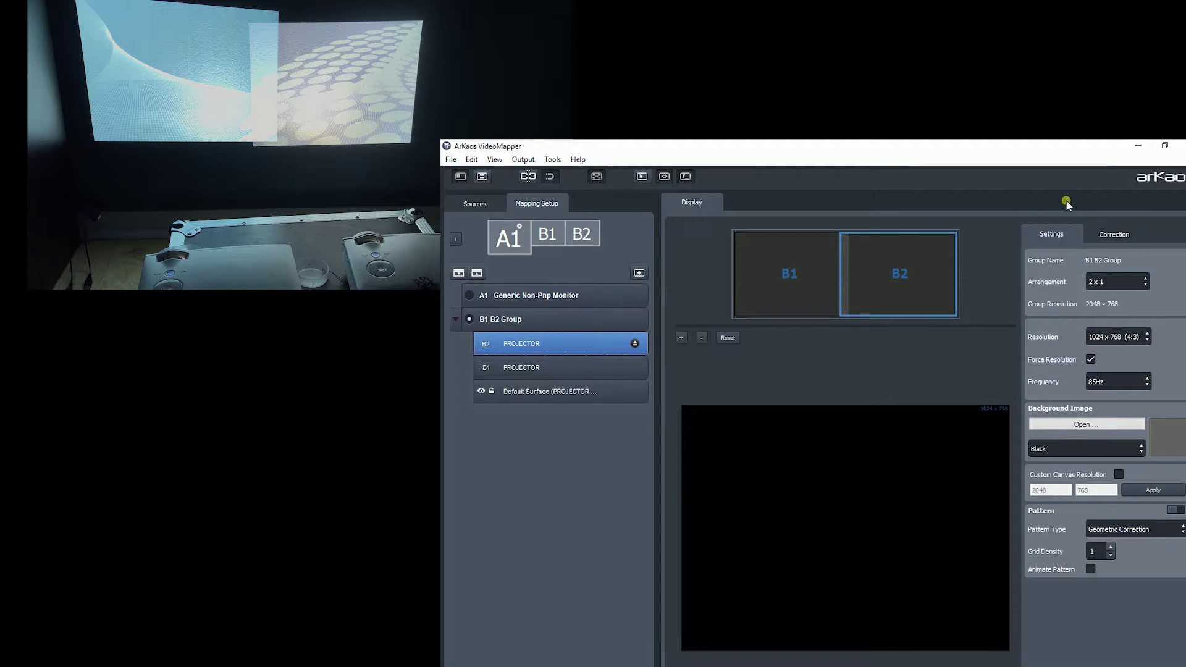
click(1105, 235)
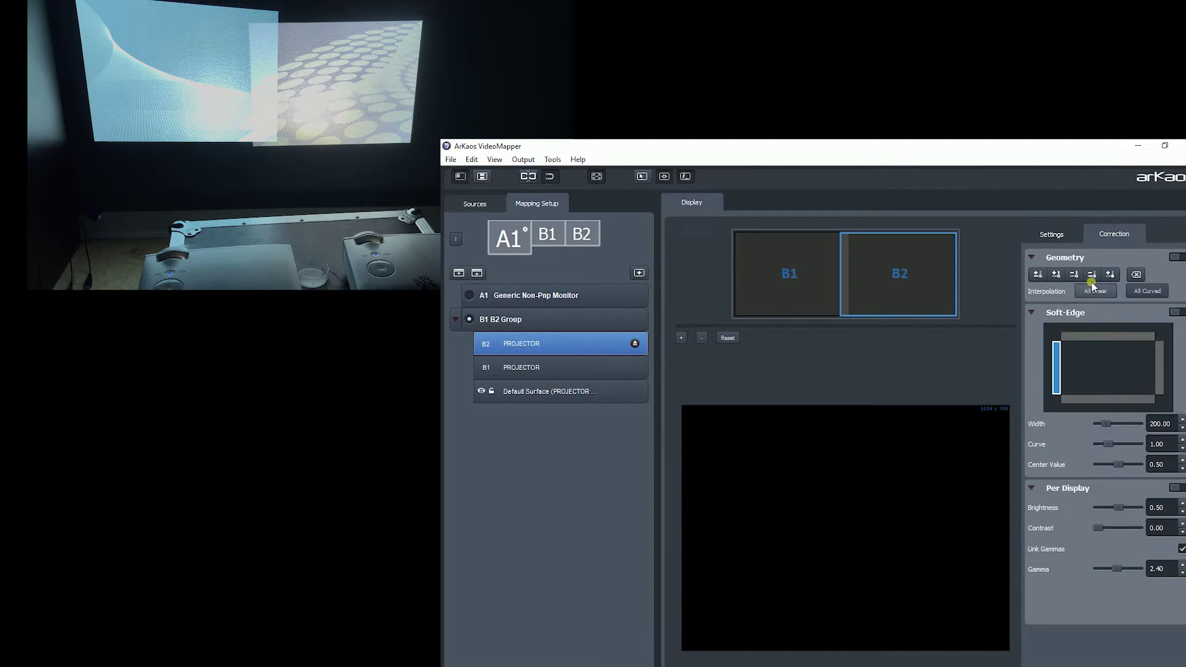
click(1178, 258)
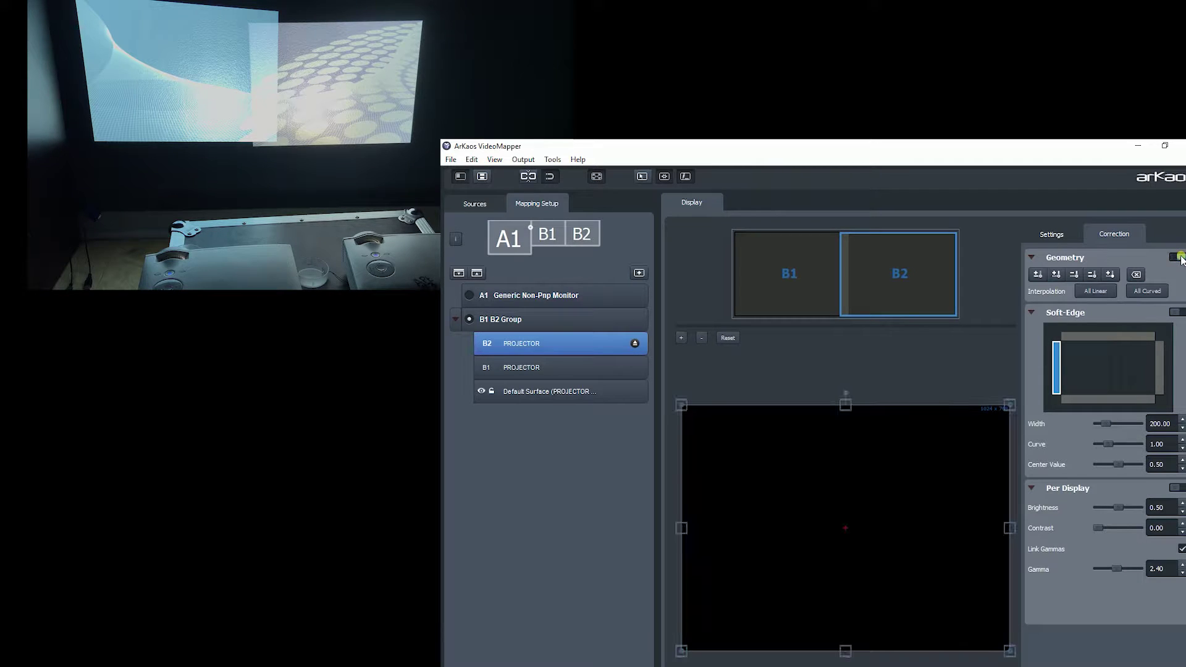
click(681, 406)
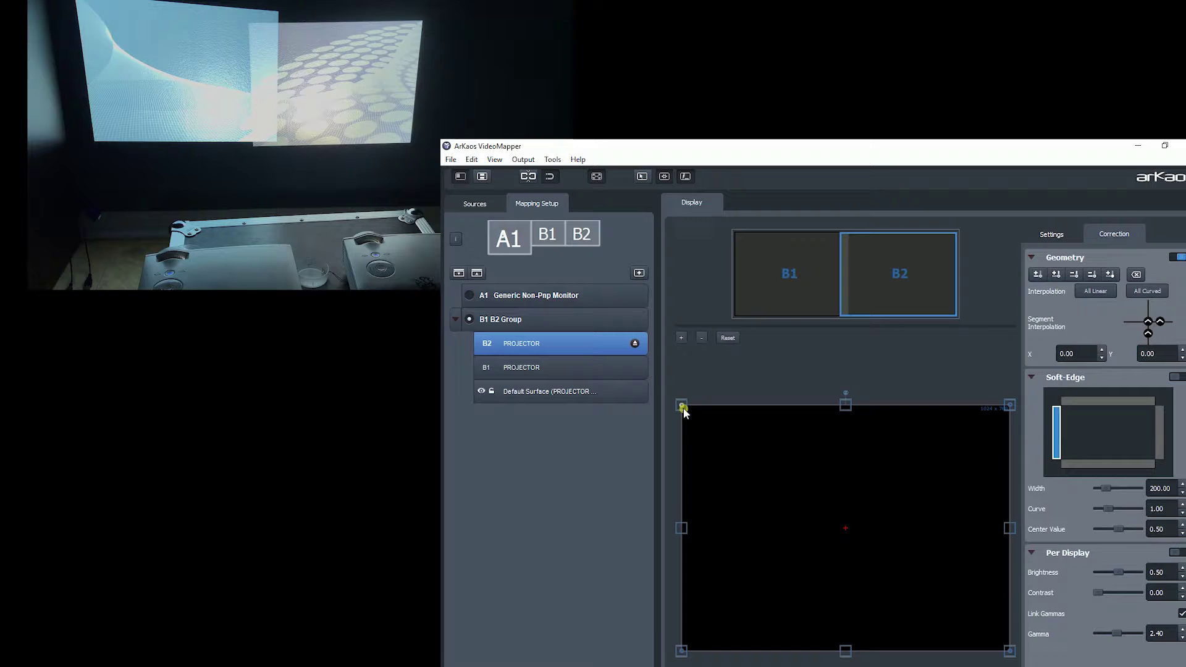
drag(683, 407, 680, 400)
Move projector B1's upper-right geometry corner to about X 1007, Y 71 and its upper-left corner to about X 0, Y 131.
click(751, 284)
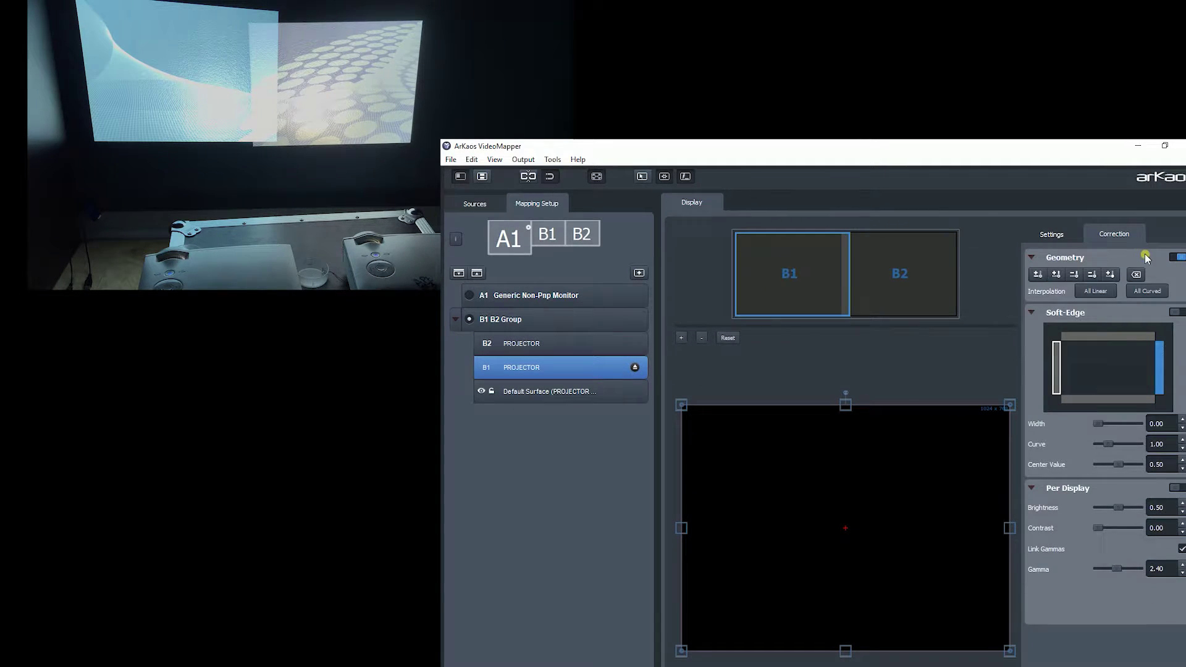
click(1008, 407)
drag(1009, 408, 1004, 428)
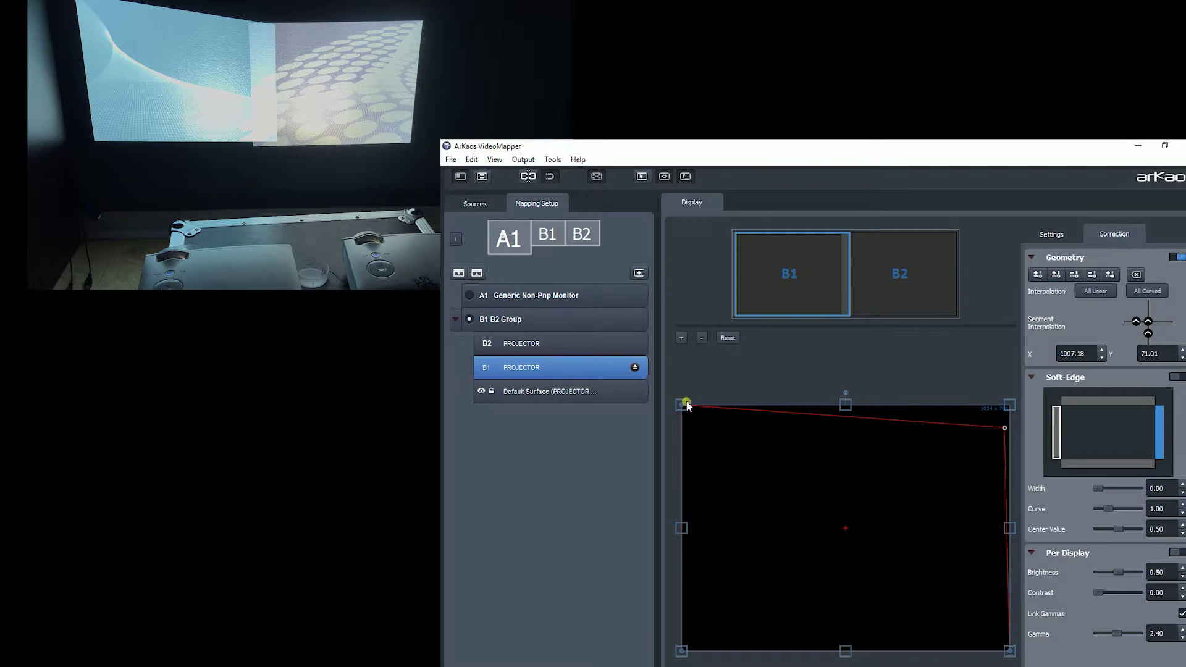
drag(683, 403, 687, 448)
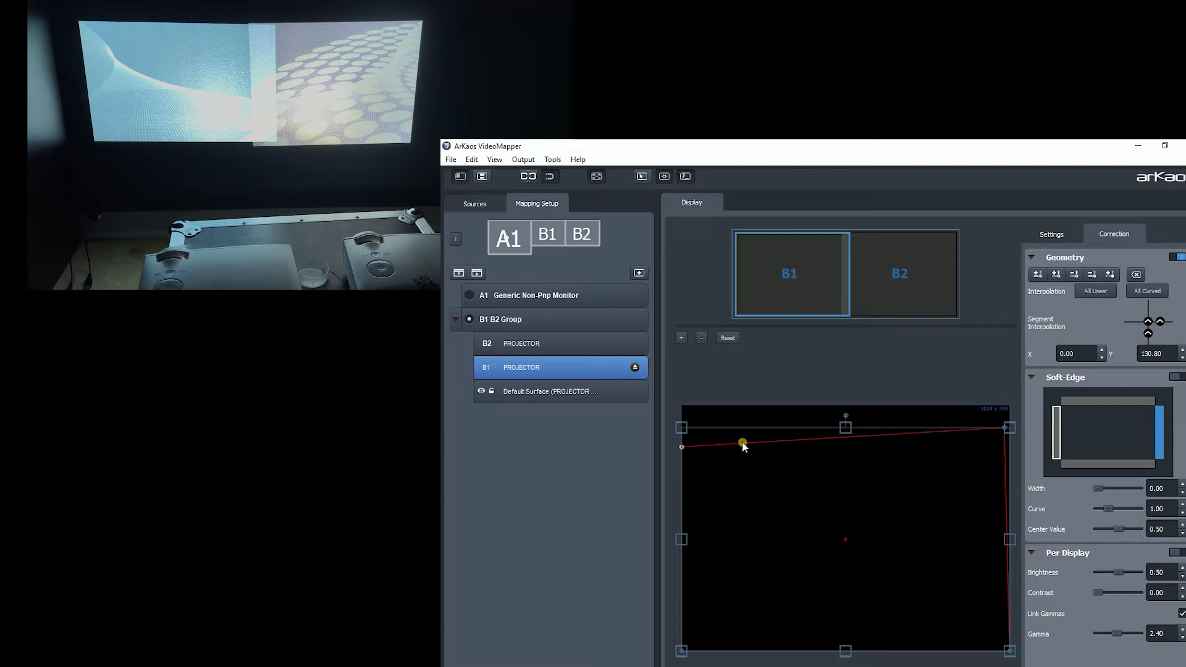
Move projector B2's upper-right geometry corner to about X 1024, Y 34 and its upper-left corner to about X 0, Y 13.
click(924, 287)
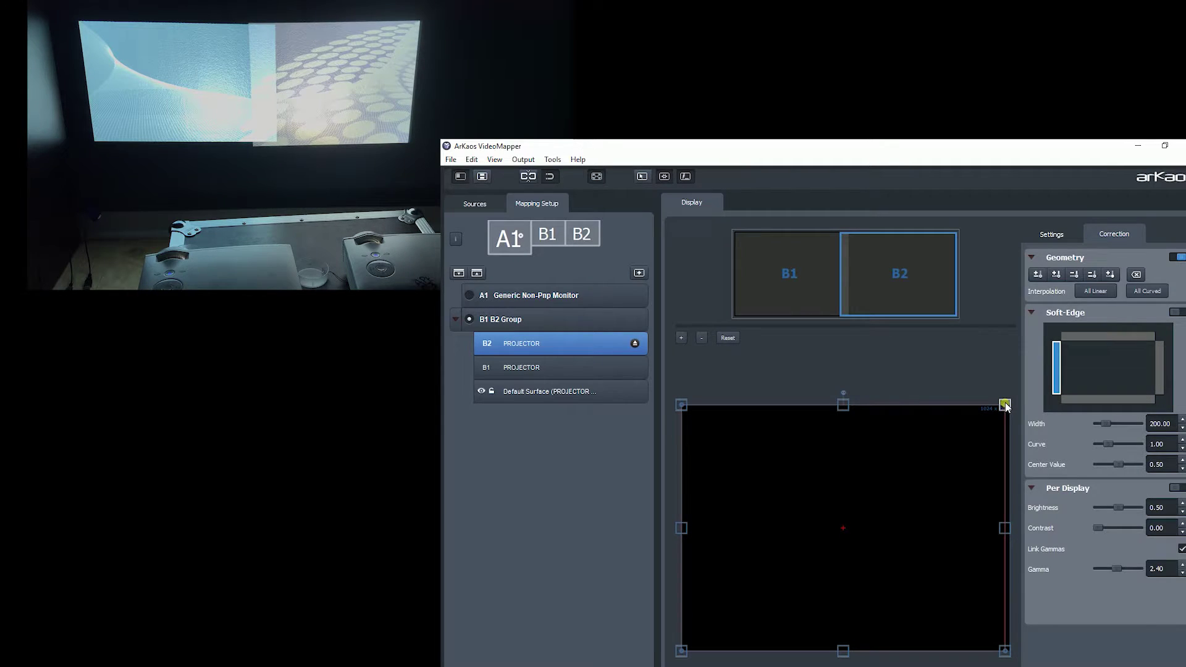
drag(1005, 406, 1009, 415)
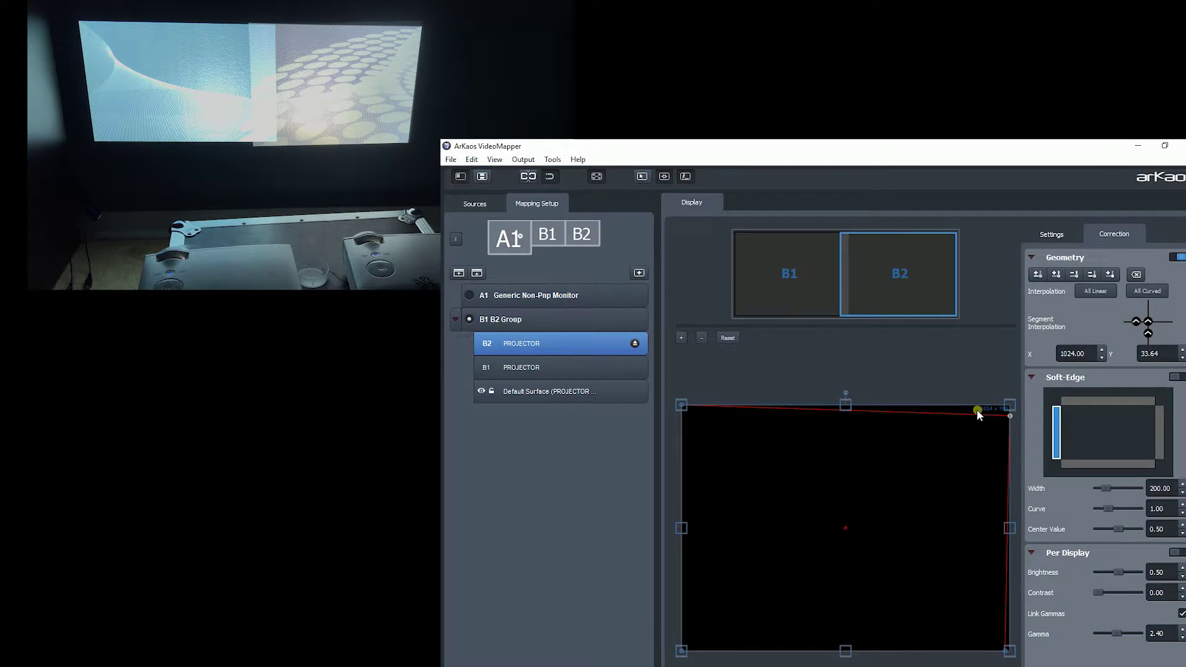
drag(682, 406, 683, 410)
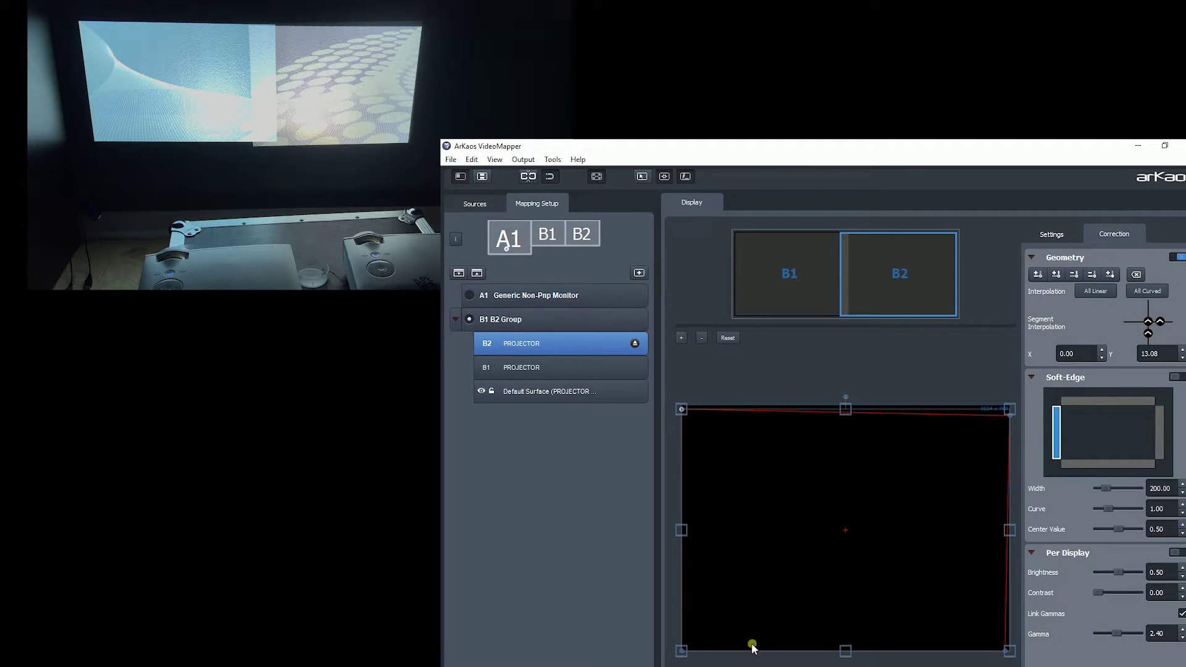
Move projector B2's lower-left geometry corner to about X 0, Y 738 and its lower-right corner to about X 1024, Y 753.
drag(681, 650, 681, 641)
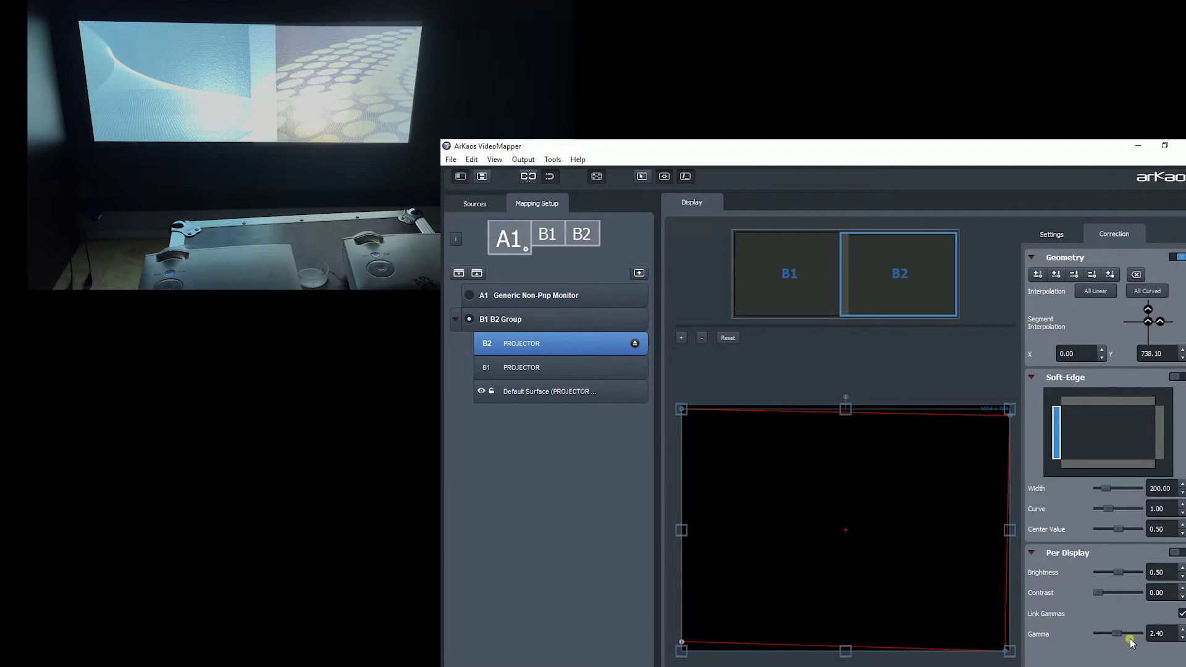
click(1008, 650)
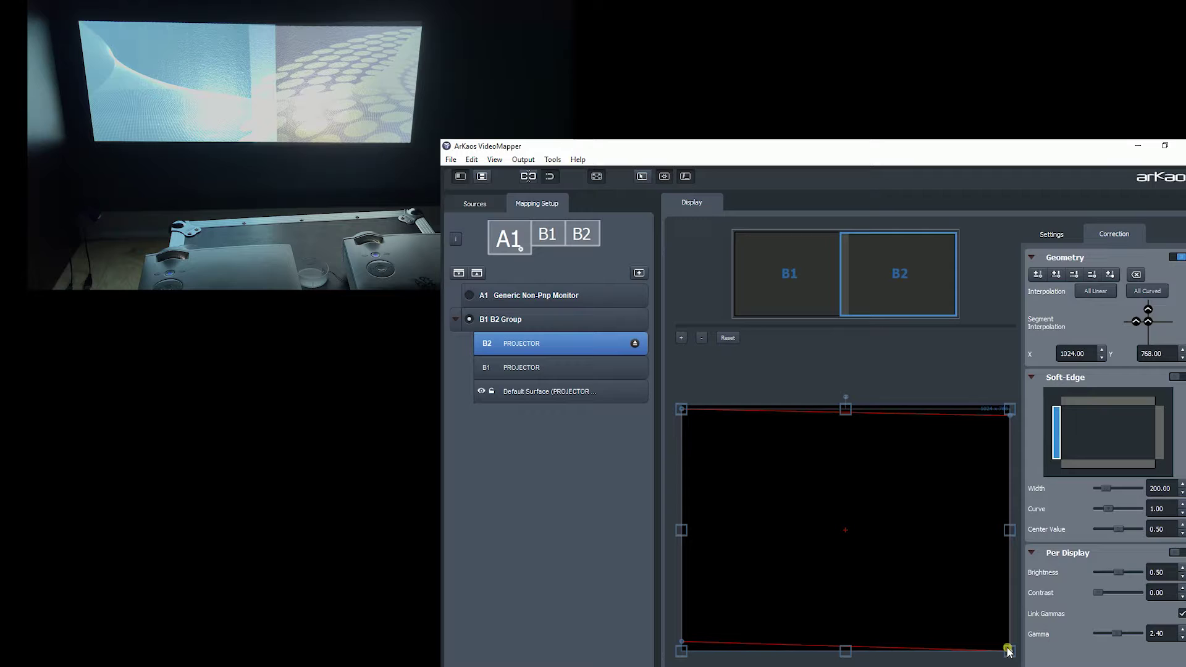
drag(1007, 650, 1007, 647)
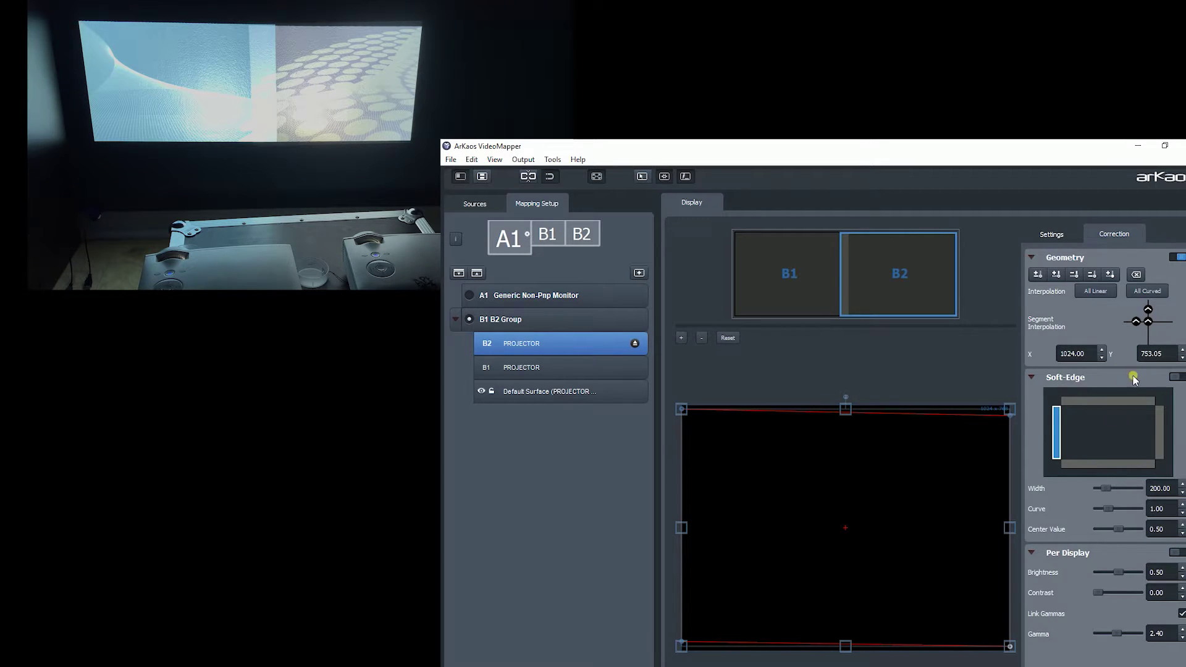
Enable soft-edge blending with B2's edge width at 153 and curve at 1.01, and turn on per-display correction.
click(1176, 376)
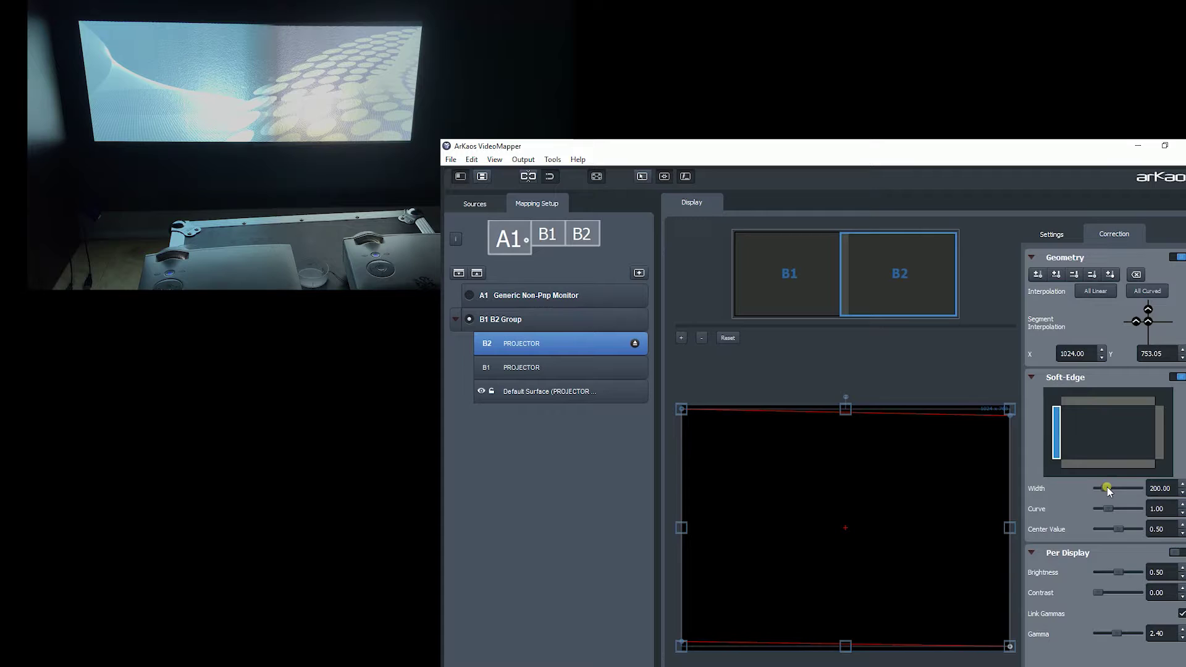
mouse_move(1108, 487)
mouse_down()
mouse_move(1096, 487)
mouse_move(1122, 503)
mouse_move(1111, 500)
mouse_up()
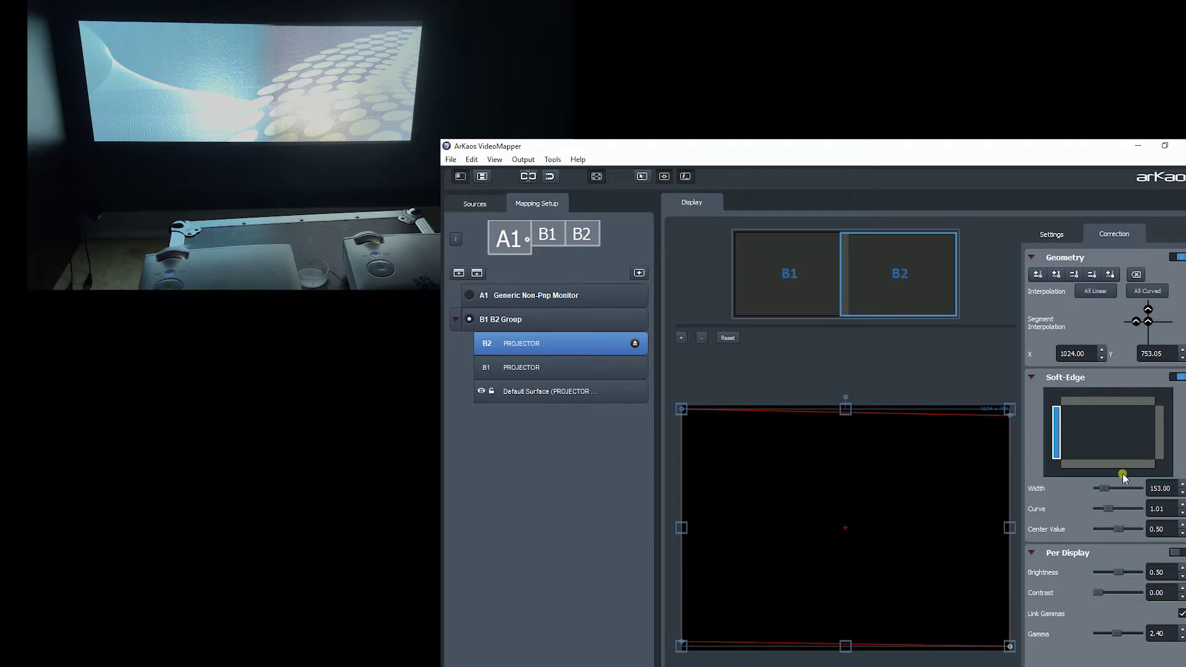
click(1177, 552)
Set projector B1's linked gamma to 1.40 and its brightness to 0.52.
click(831, 268)
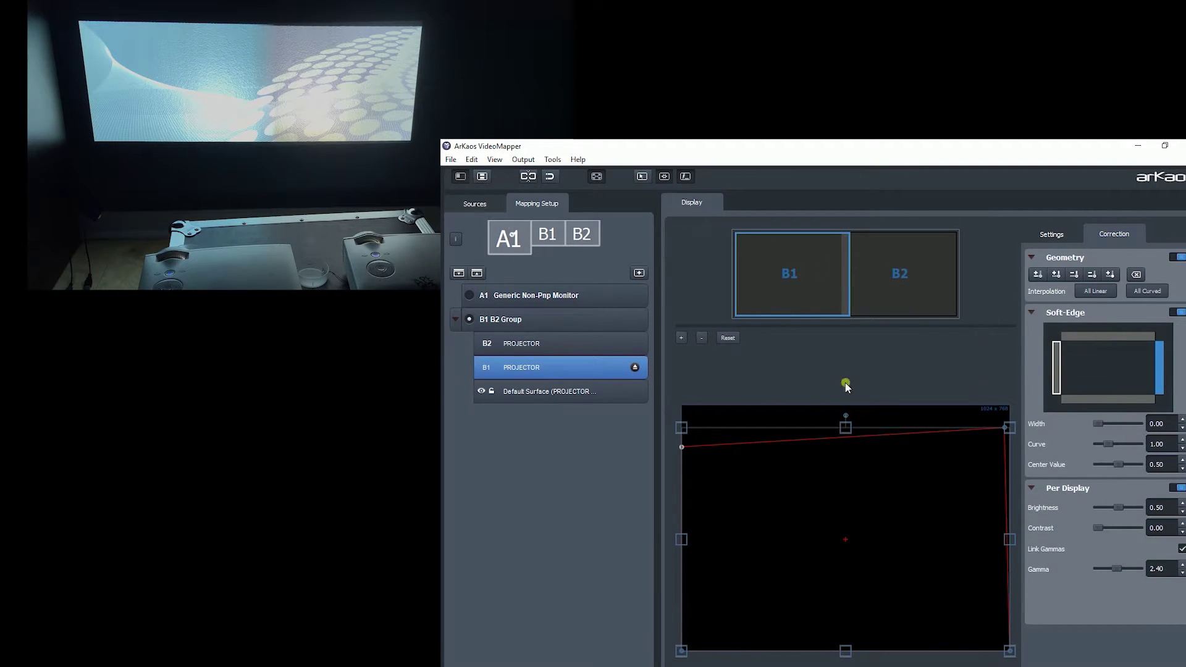
click(879, 288)
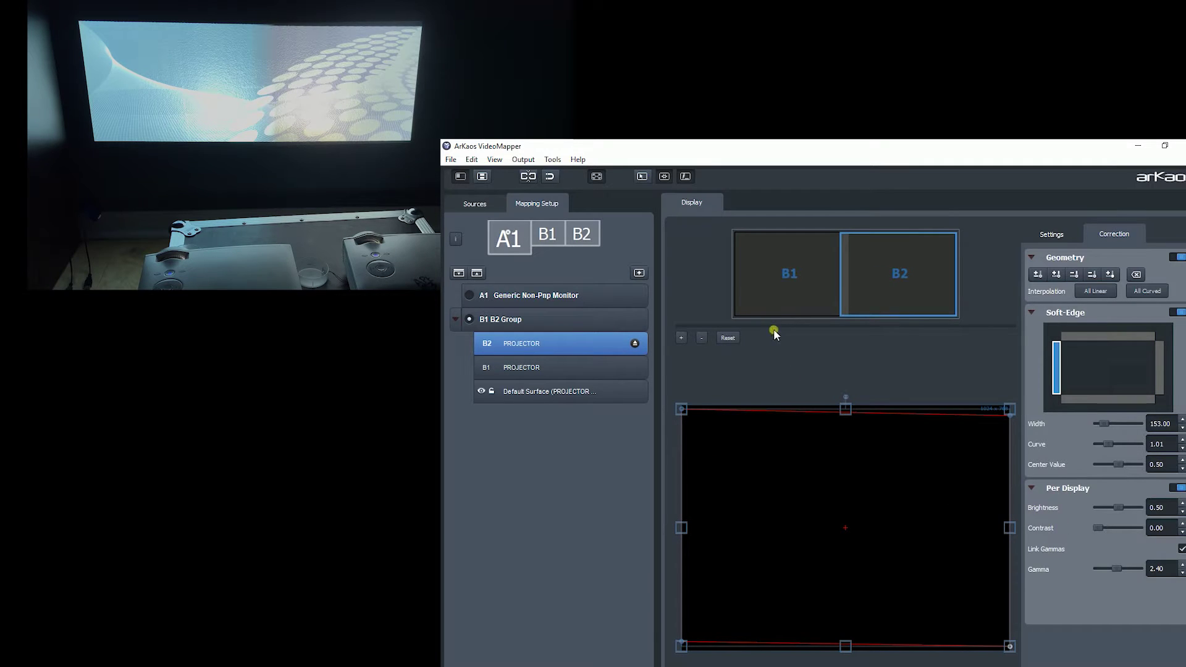
click(770, 291)
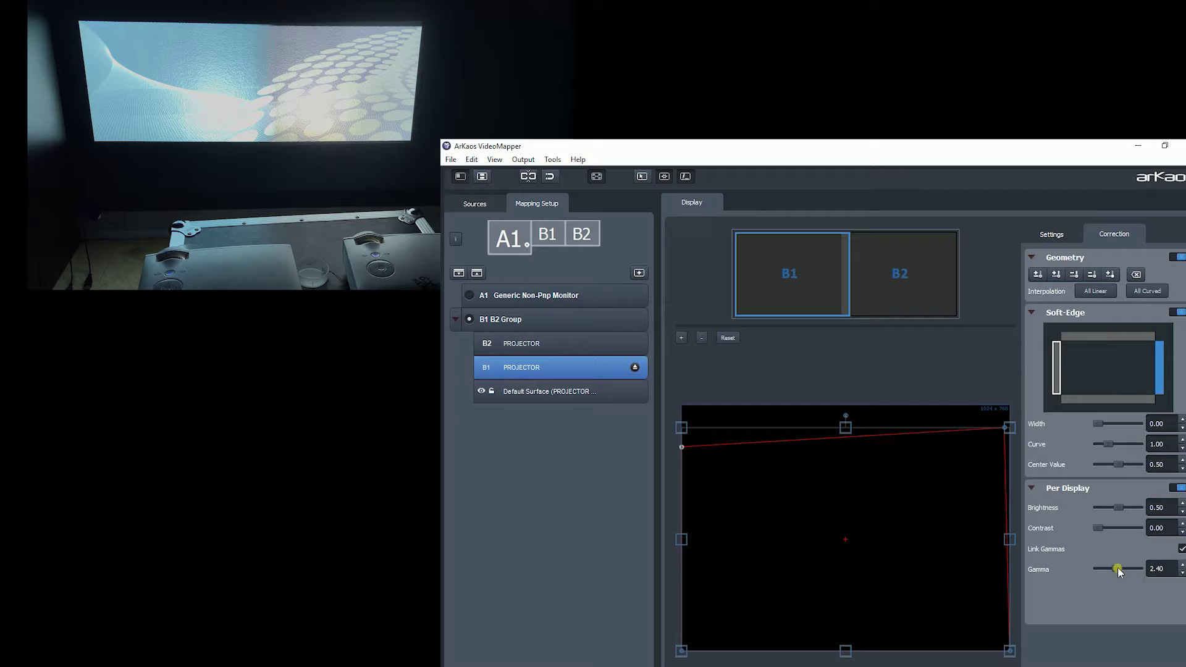
drag(1119, 571, 1118, 503)
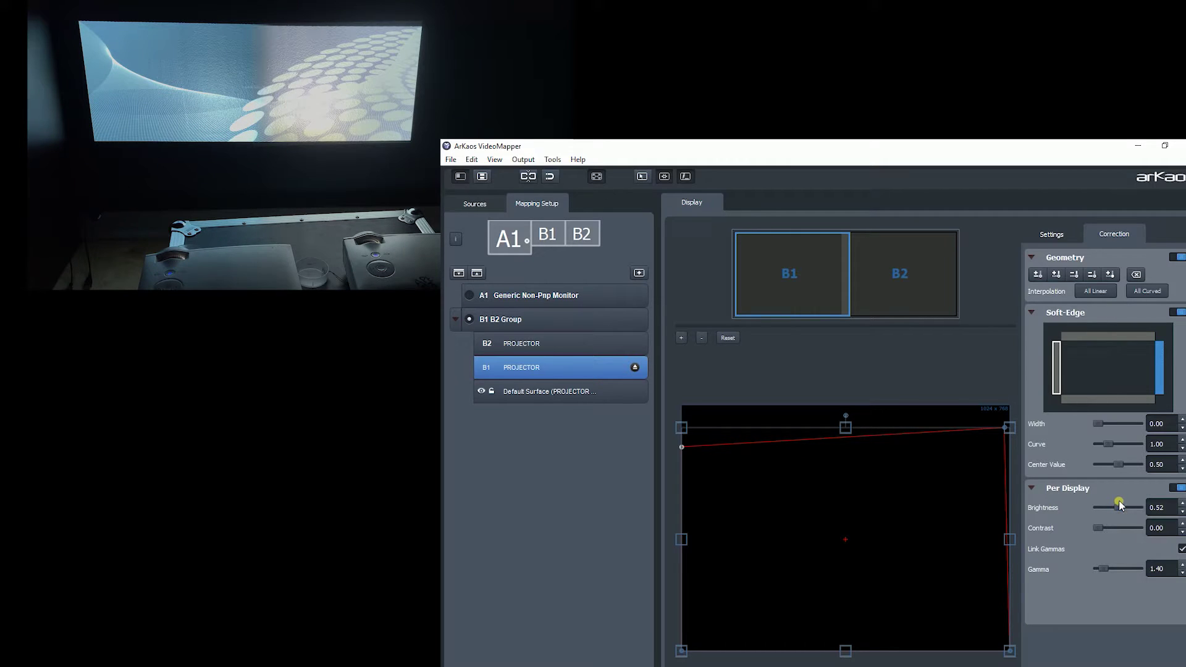
Unlink projector B1's gammas, set red to 4.00, green to 2.88 and blue to 2.61, and set brightness to 0.45.
click(1181, 548)
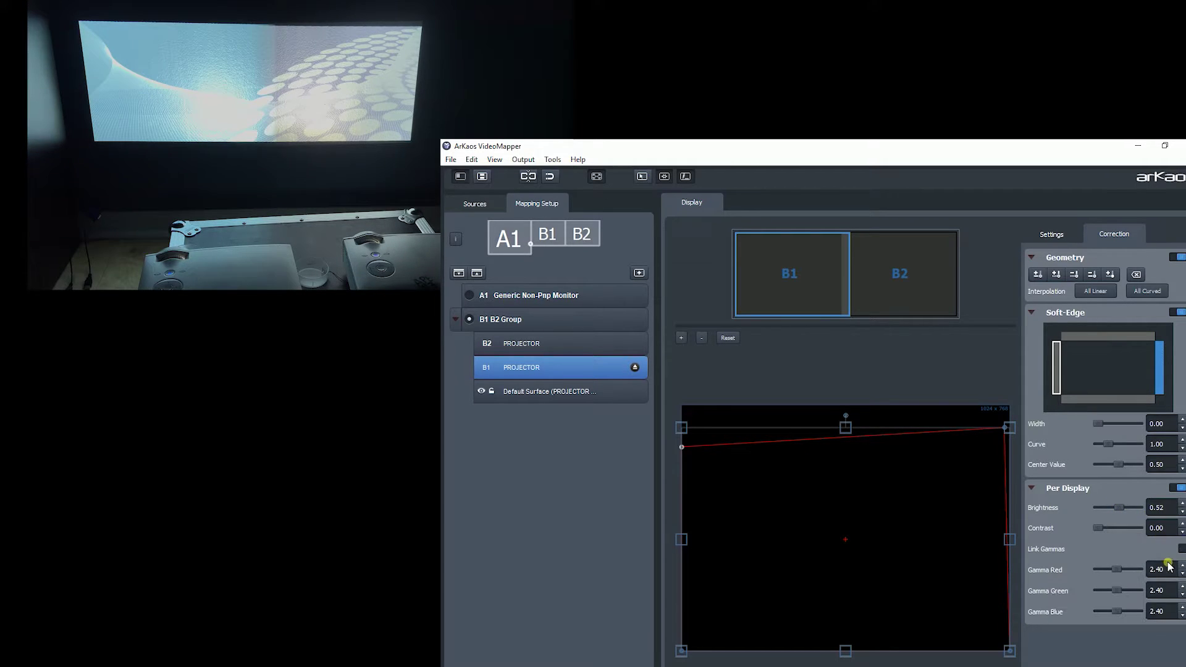
drag(1118, 569, 1138, 569)
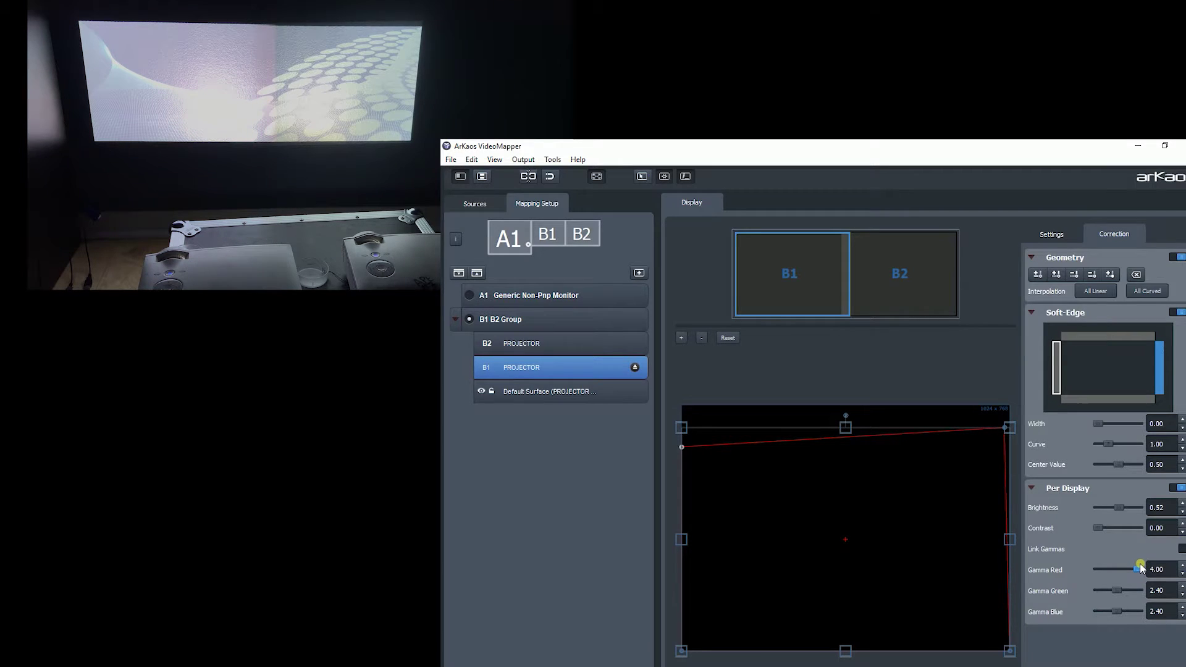
drag(1137, 568, 1140, 569)
mouse_move(1139, 568)
mouse_down()
mouse_move(1141, 611)
mouse_move(1136, 569)
mouse_move(1119, 571)
mouse_move(1141, 568)
mouse_up()
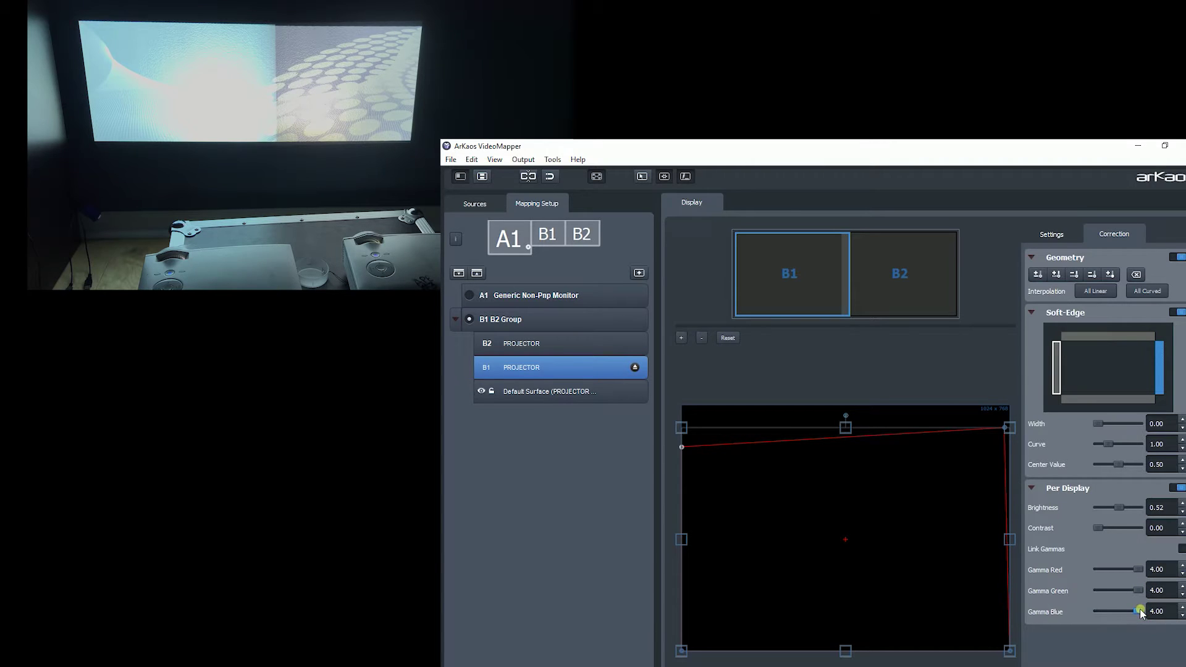
drag(1140, 612, 1129, 590)
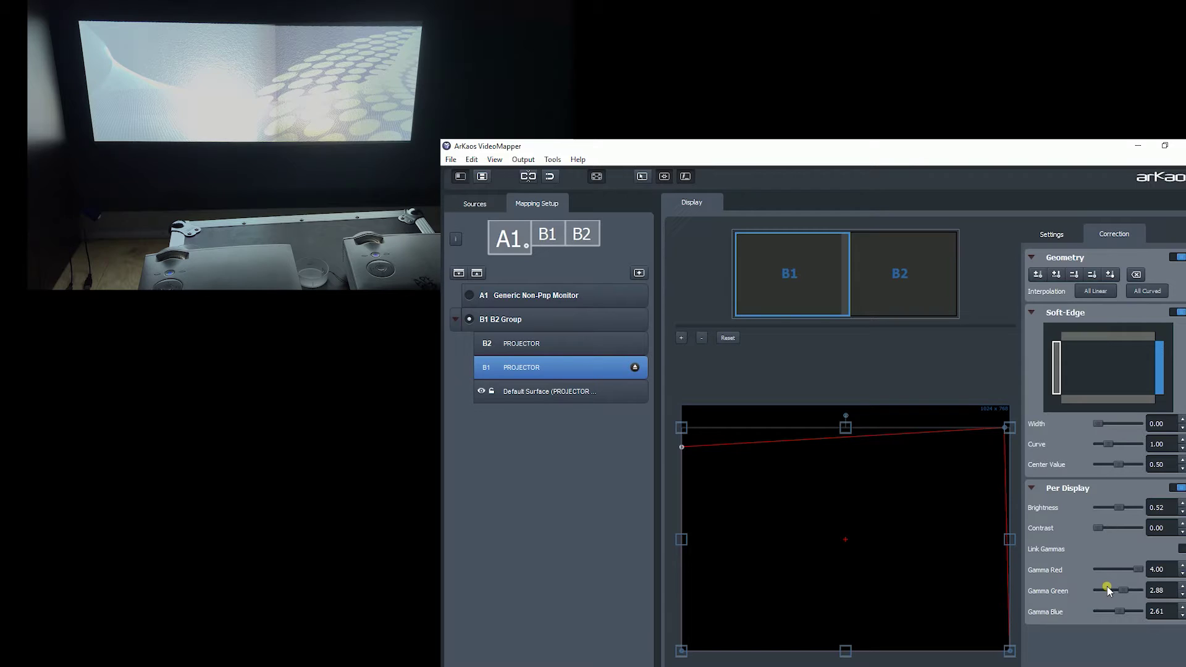
click(1124, 508)
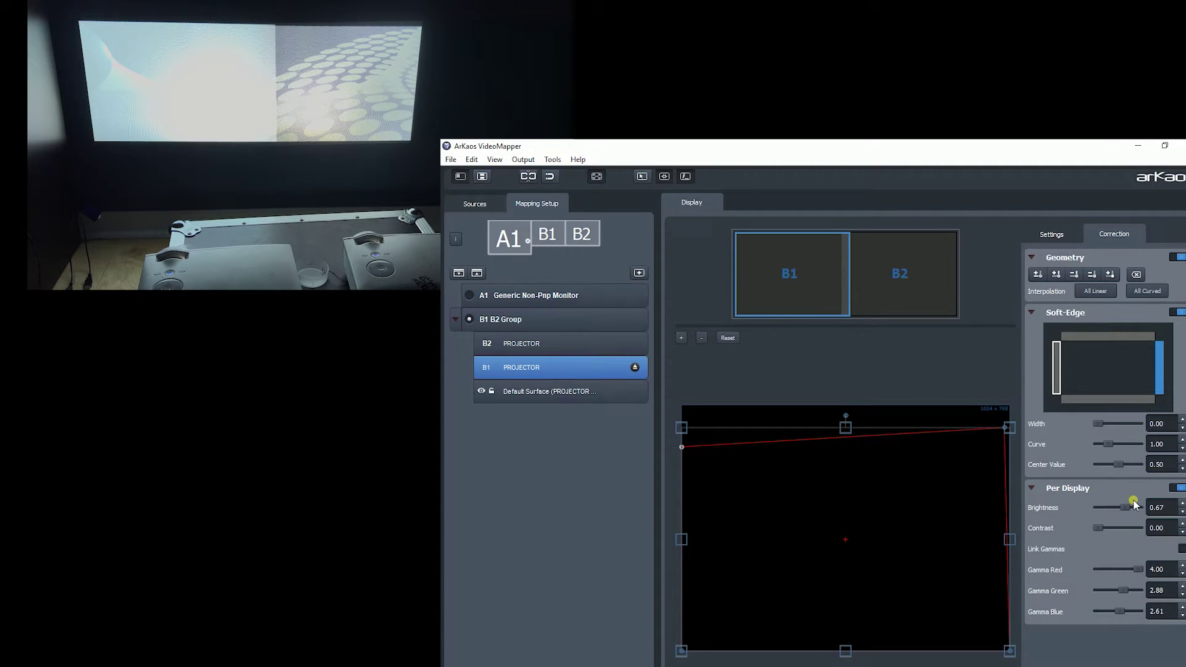
drag(1124, 508, 1115, 506)
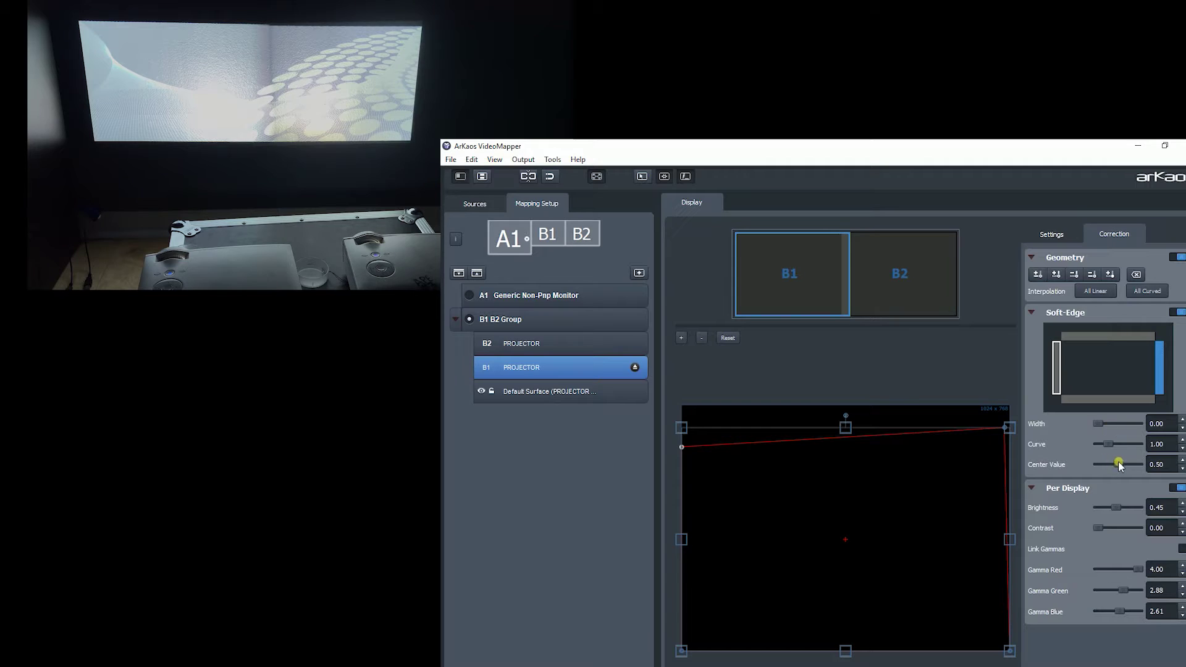
Set the center value of projector B1's right soft edge to 0.64.
mouse_move(1119, 465)
mouse_down()
mouse_move(1132, 463)
mouse_move(1118, 460)
mouse_up()
click(1058, 387)
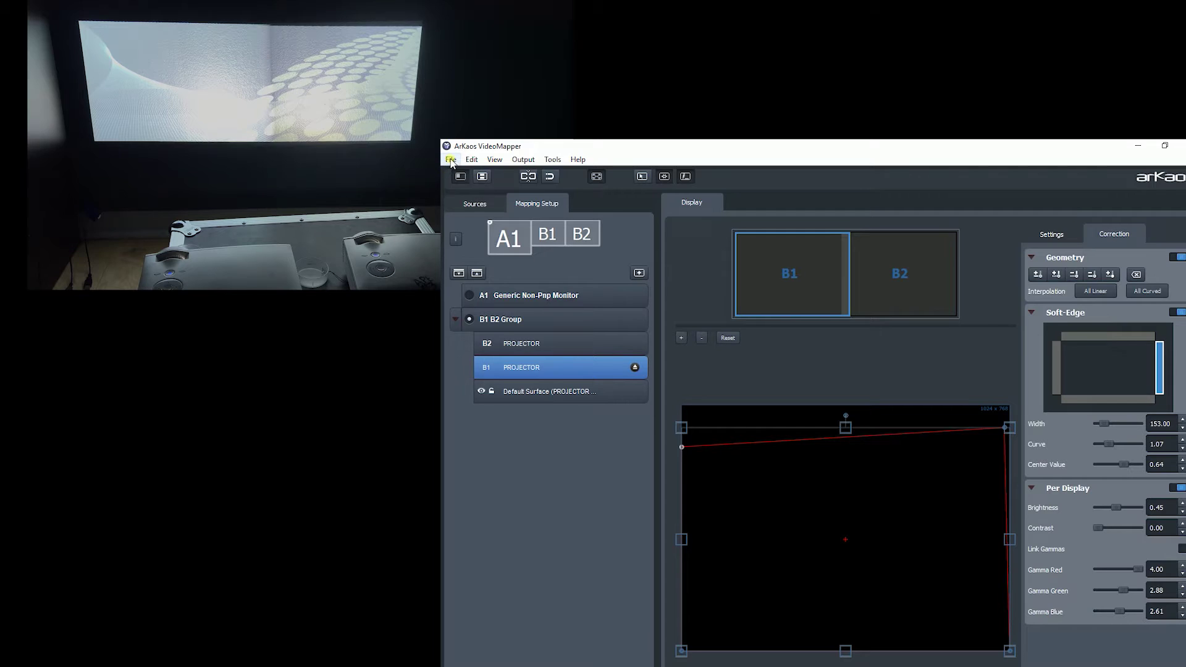
Save the mapping to the Desktop as test.vmp, replacing the existing file, and close VideoMapper.
click(452, 160)
click(471, 199)
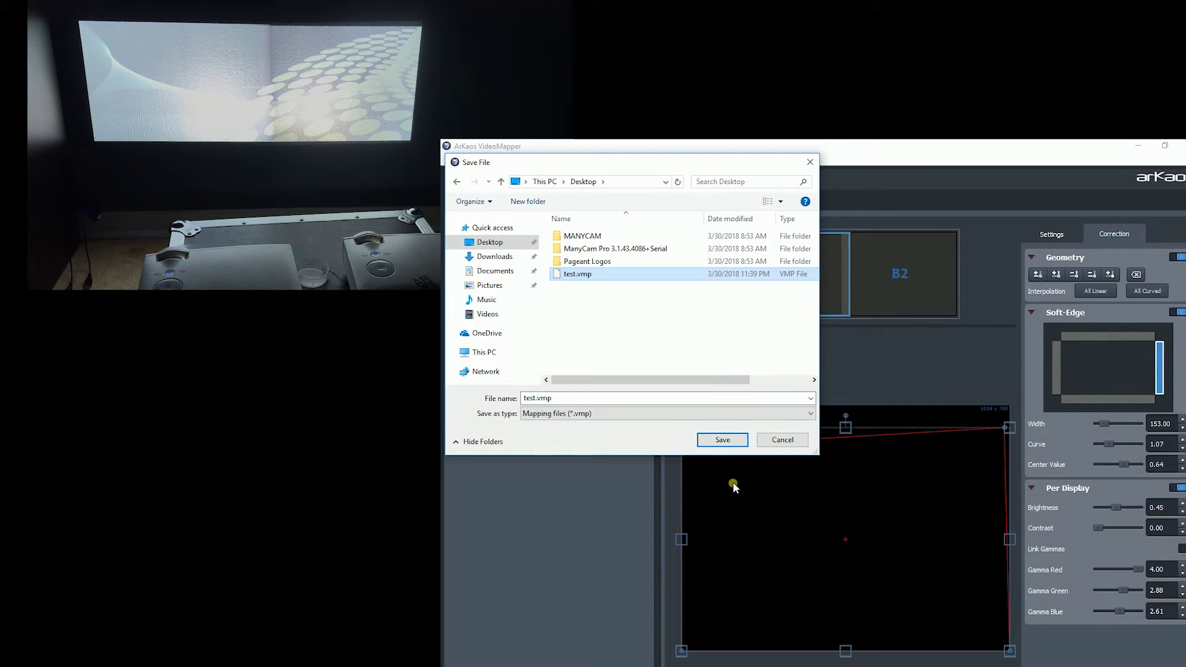
click(719, 440)
click(847, 443)
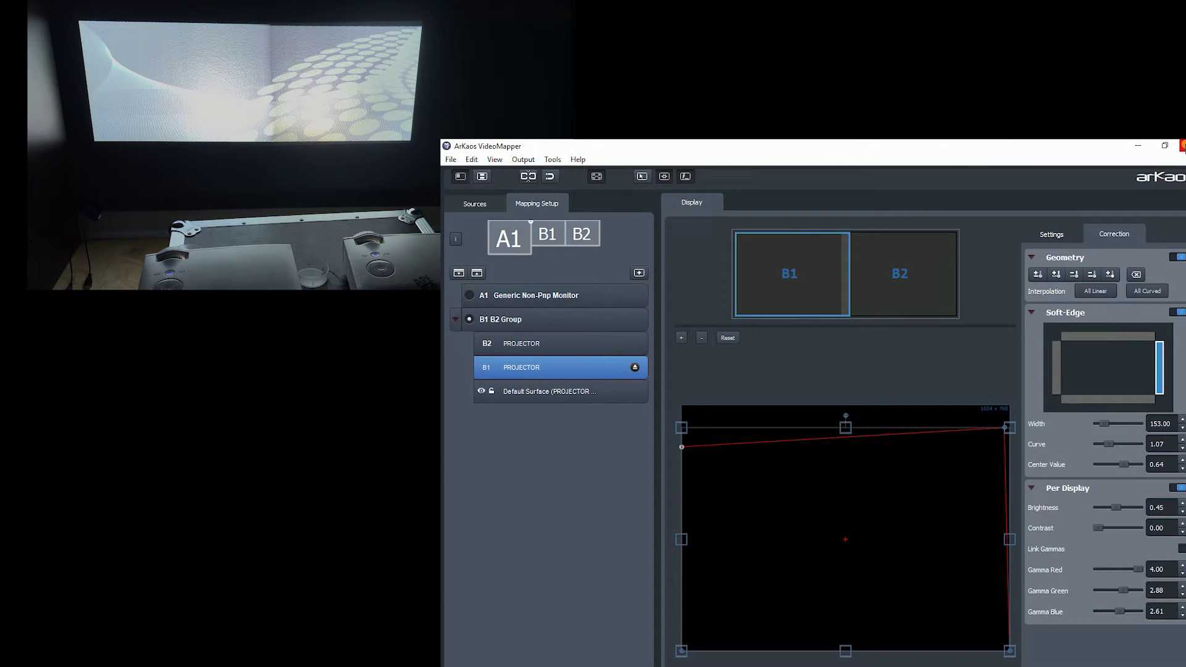
key(alt+F4)
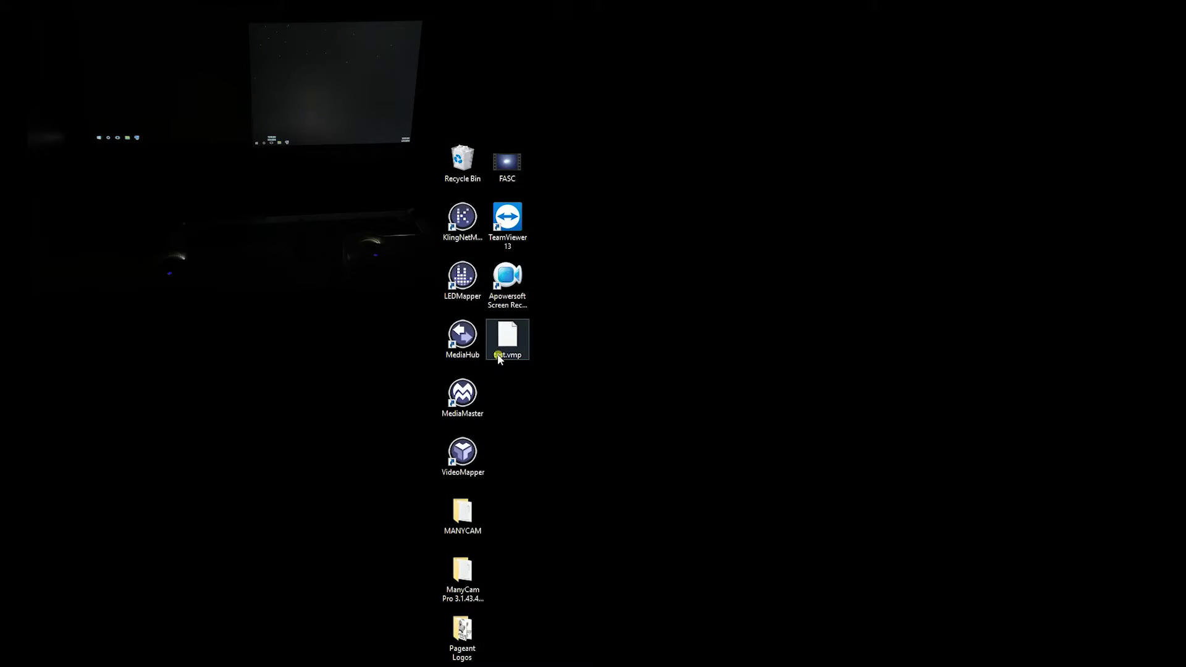
Launch MediaMaster and import test.vmp from the Desktop as the VideoMapper mapping in the output preferences.
click(450, 401)
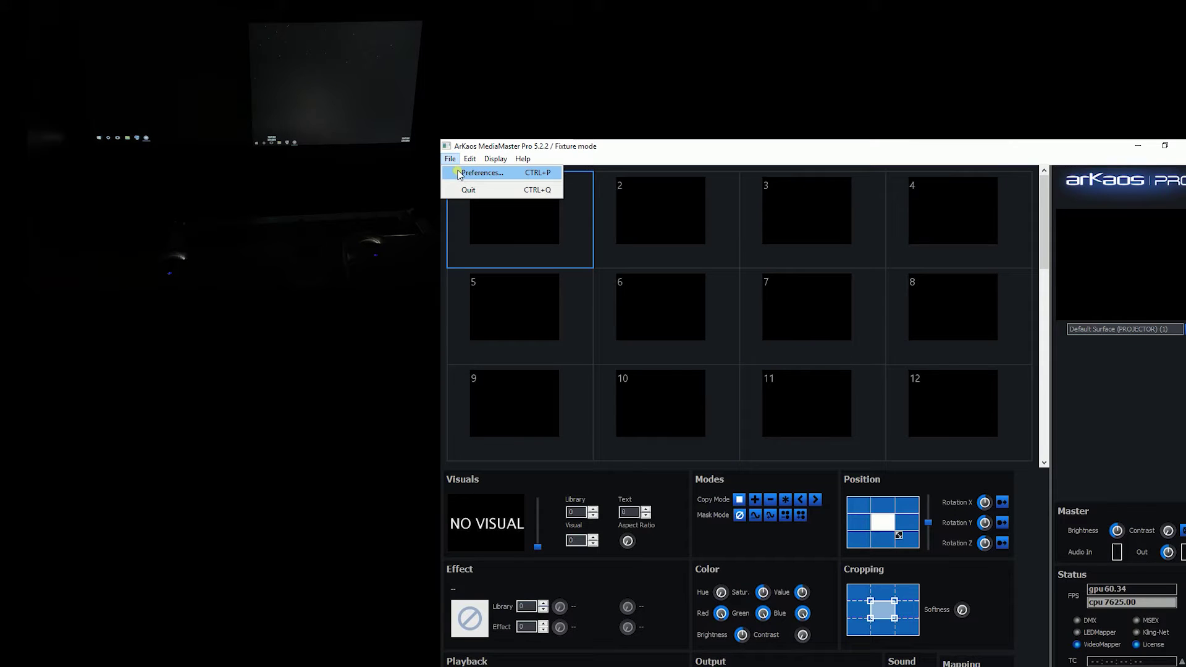
click(479, 173)
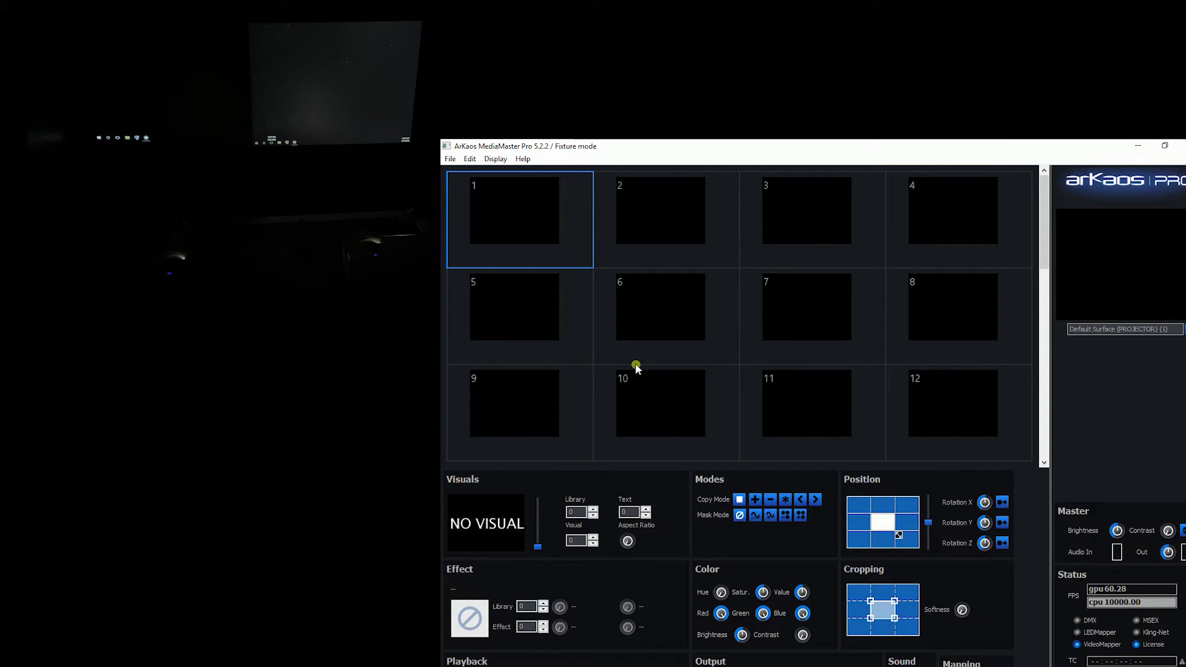
click(648, 196)
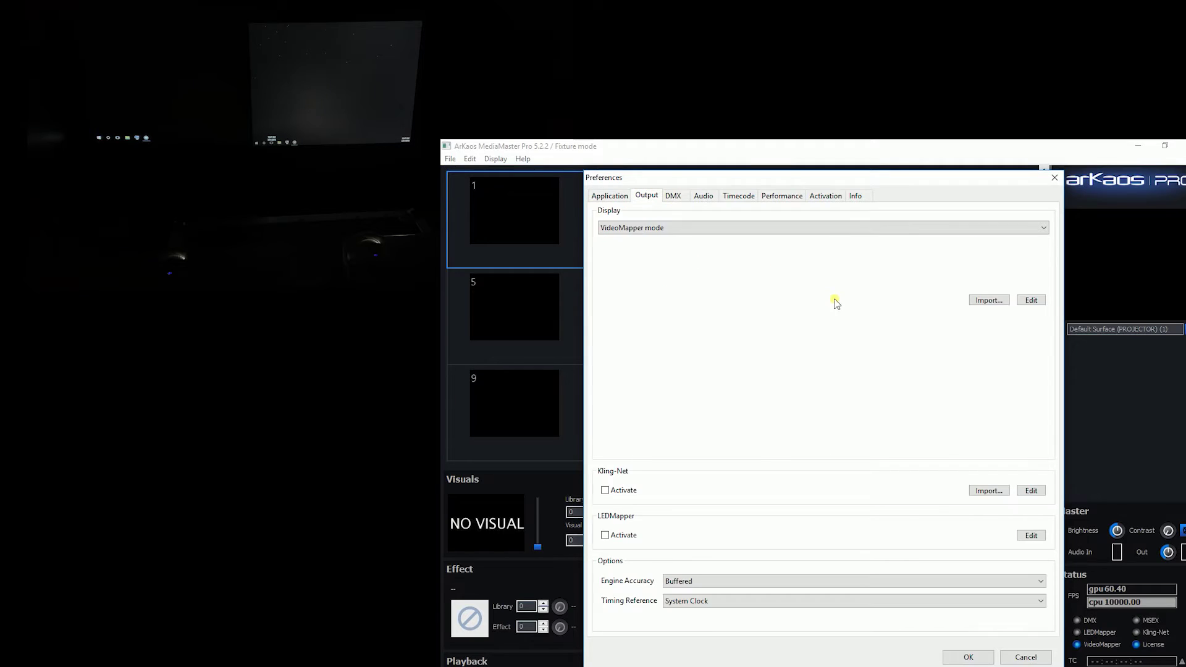
click(1000, 299)
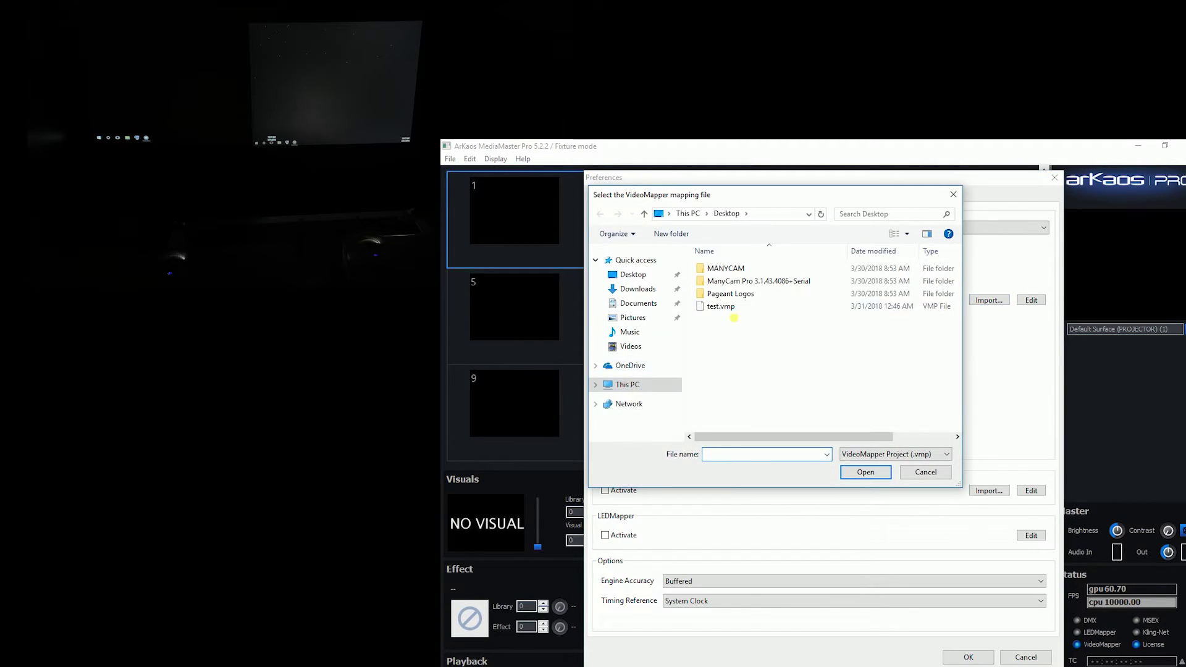
click(731, 307)
double_click(731, 307)
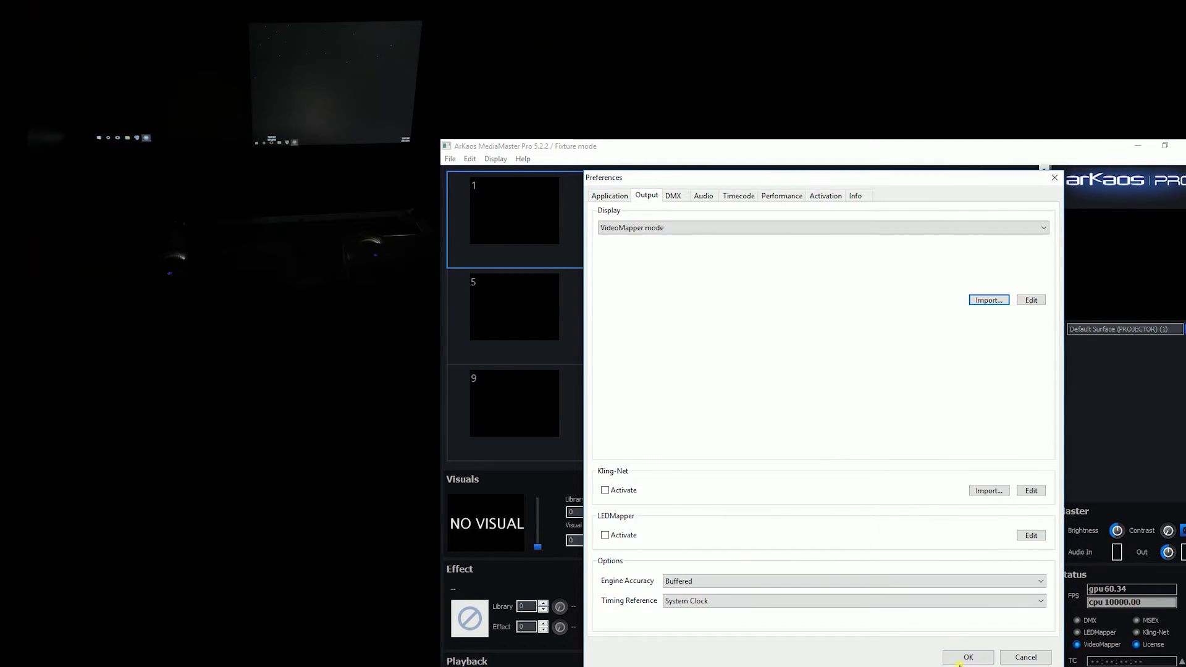
click(963, 660)
Load the flame visual 014 from the 007_Red library folder into layer 1.
click(493, 229)
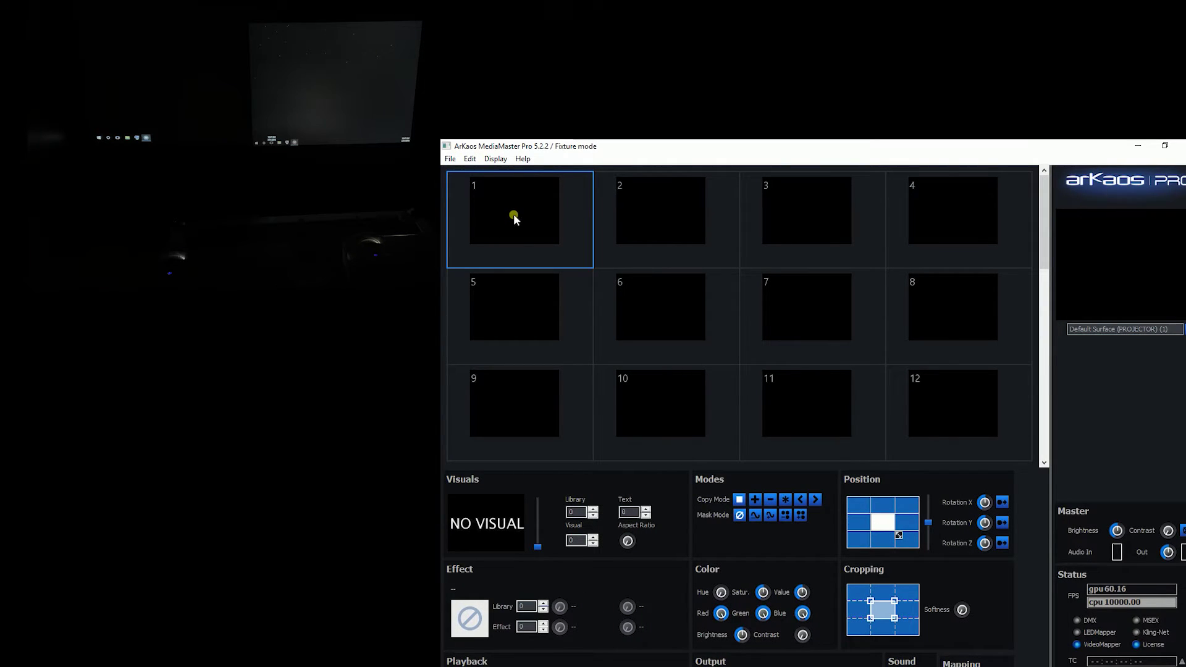
double_click(517, 231)
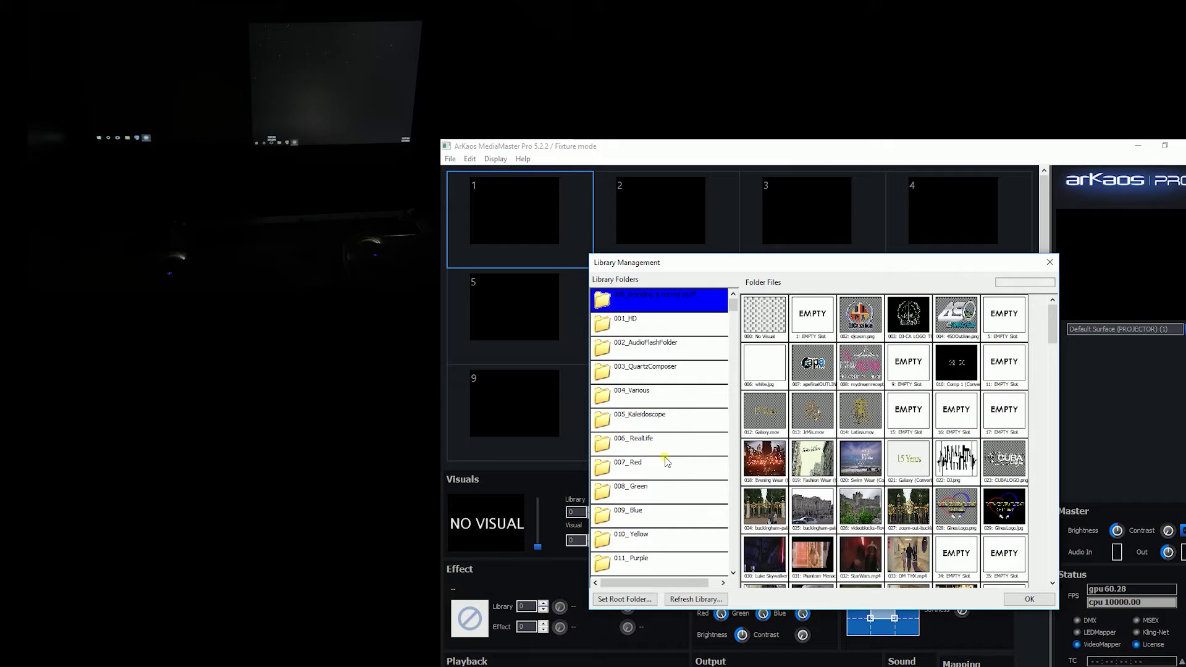
click(657, 467)
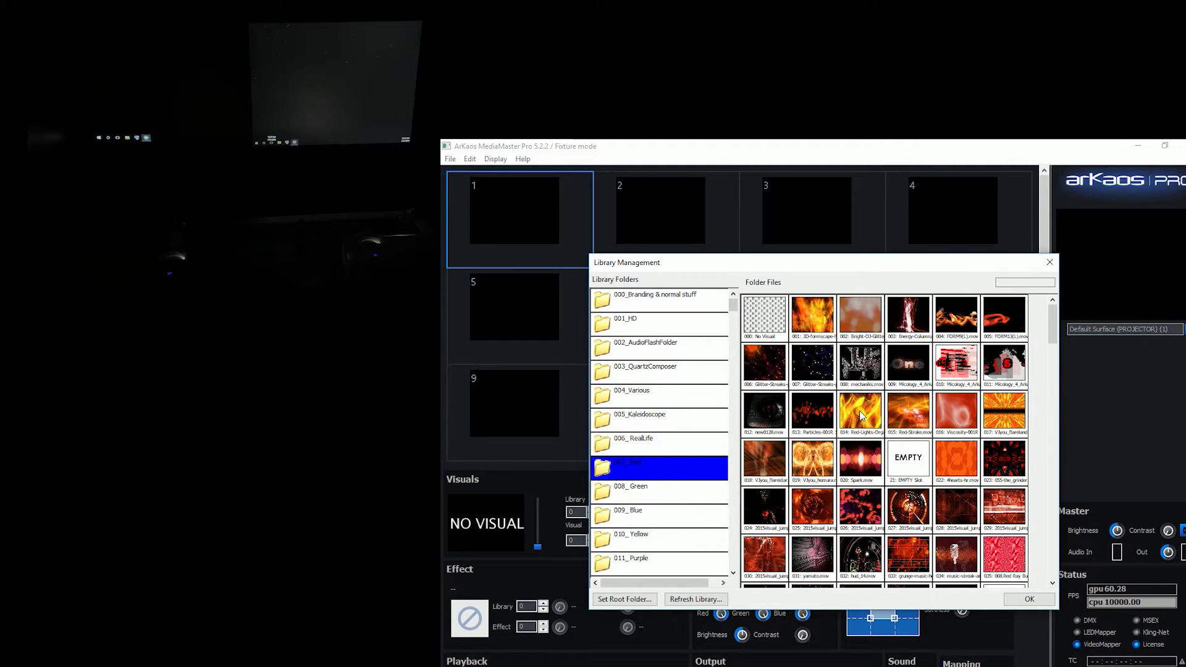
double_click(862, 415)
Raise layer 1's intensity to full and turn on fullscreen output to the projectors.
click(550, 571)
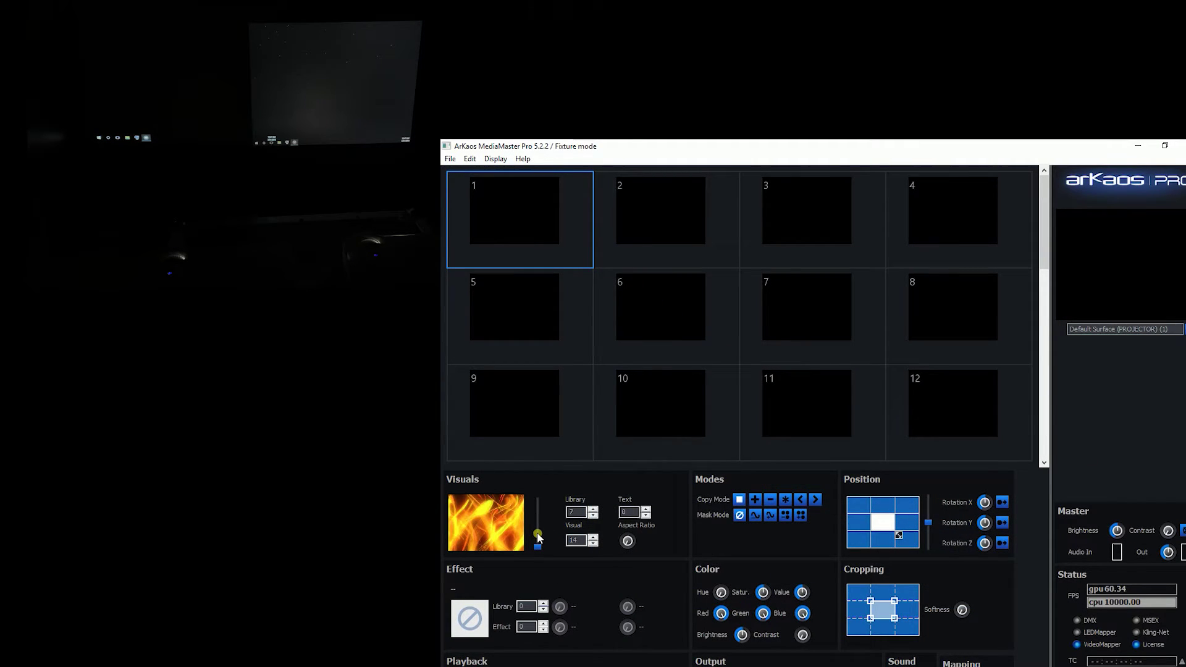
drag(538, 538, 538, 496)
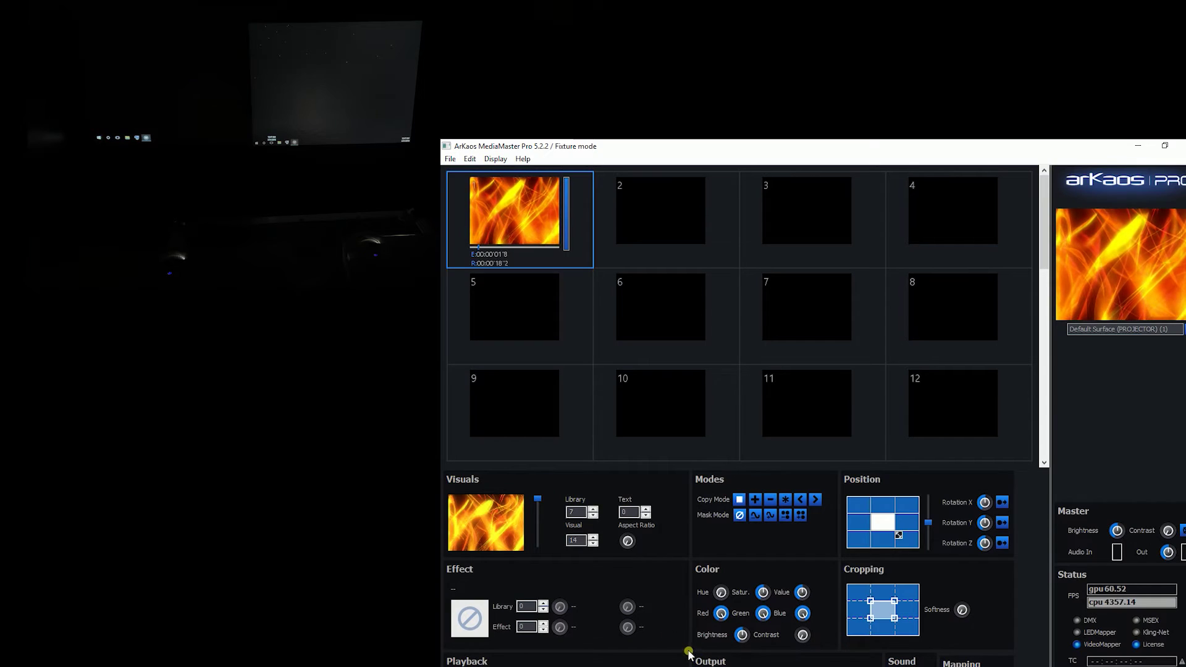
click(496, 159)
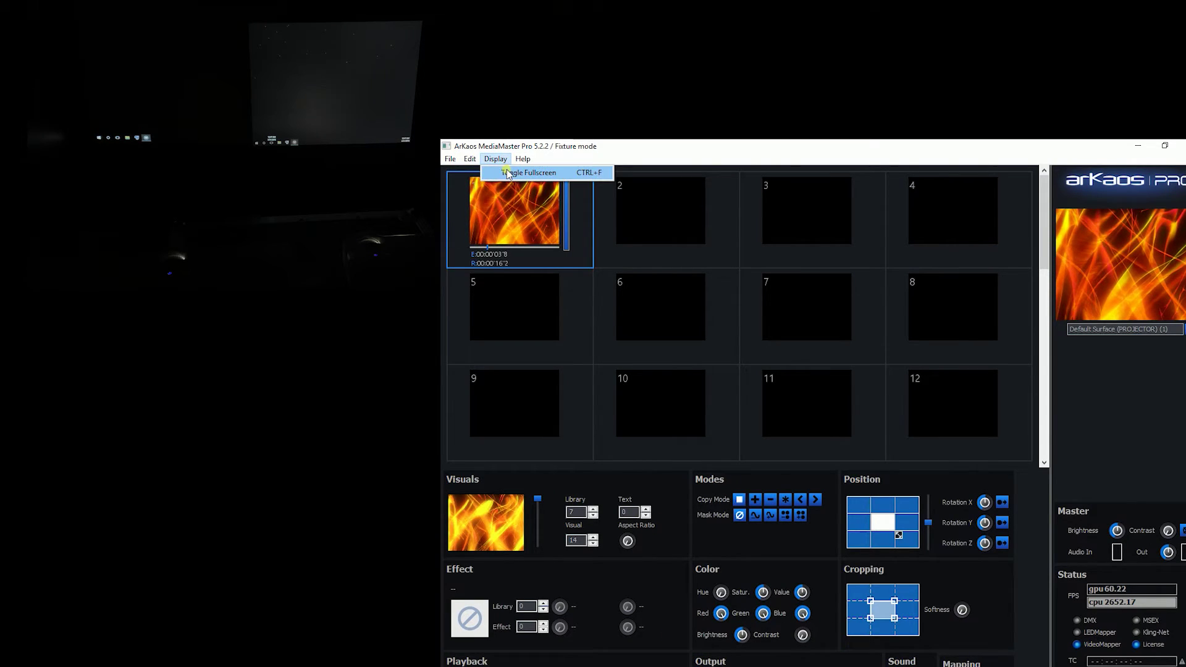
click(508, 173)
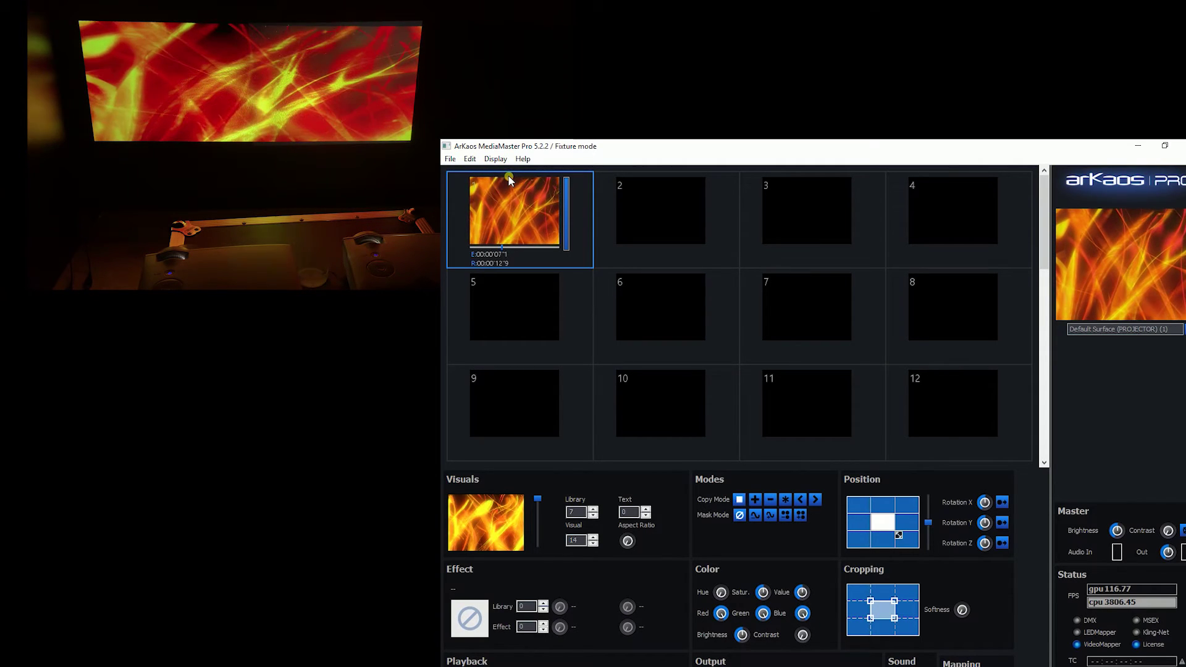
Open the VideoMapper mapping for editing from MediaMaster's output preferences.
click(450, 159)
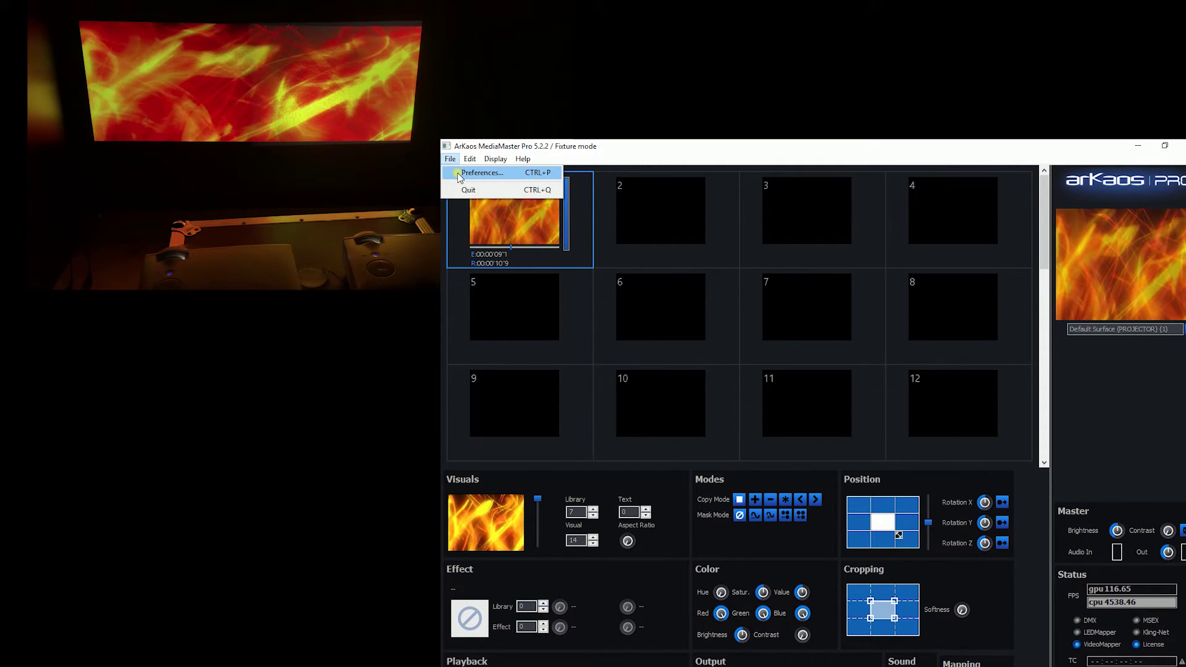
click(475, 173)
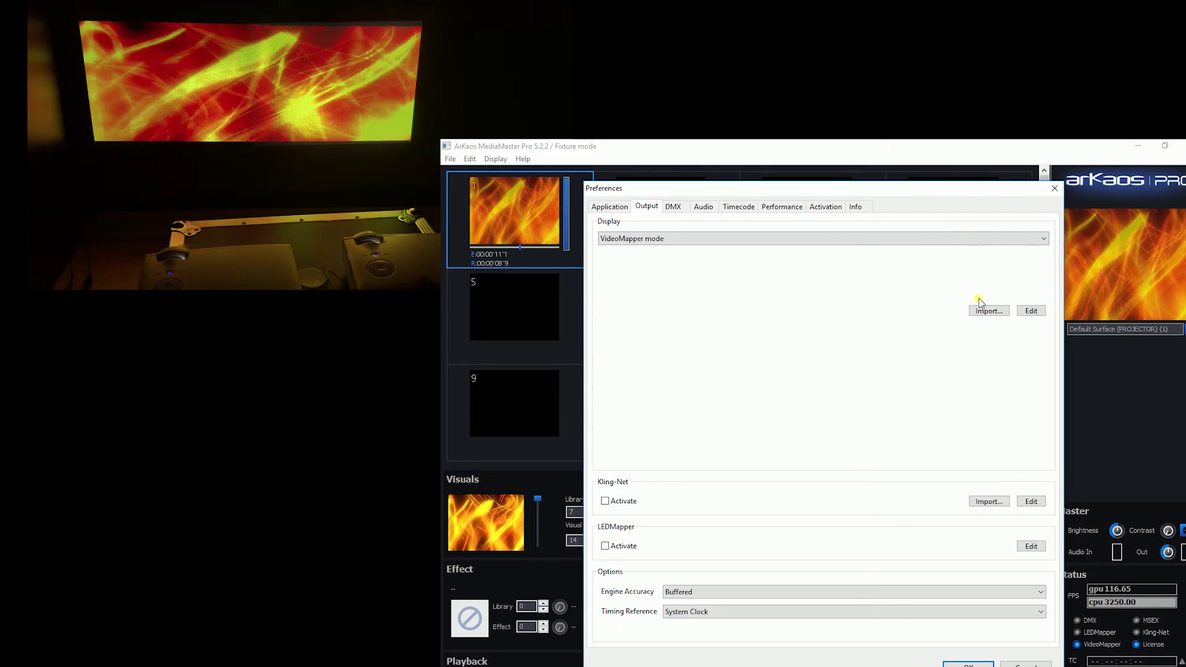
click(1031, 311)
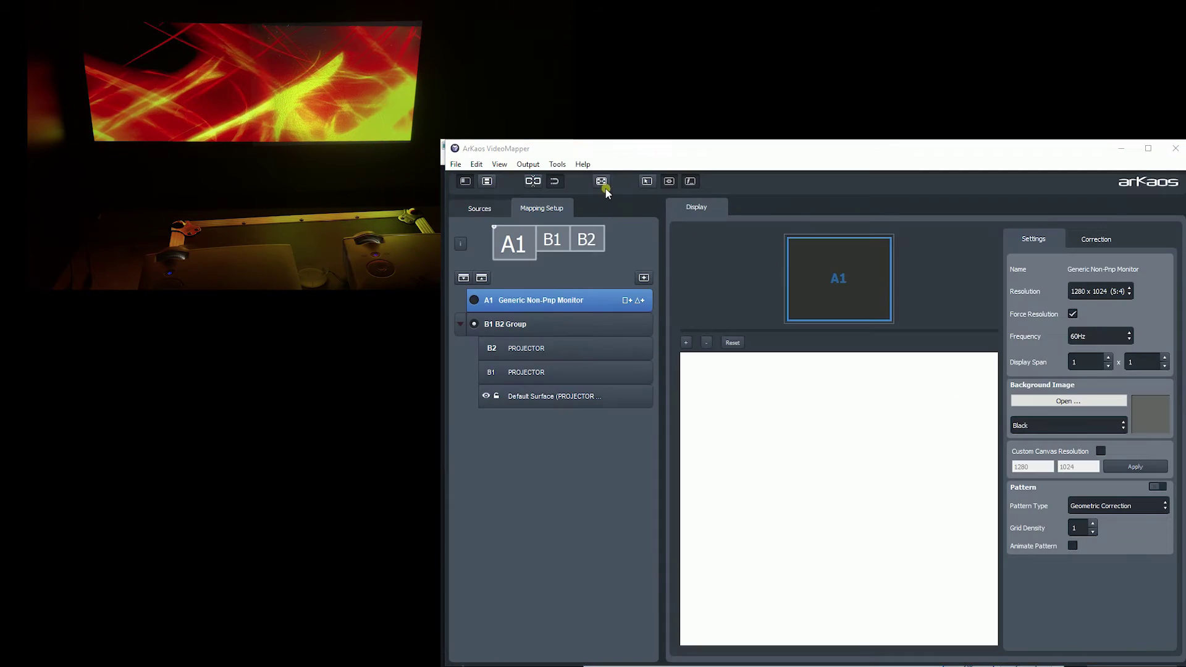
Turn on VideoMapper's fullscreen output and choose Test Image.png as the source.
click(602, 181)
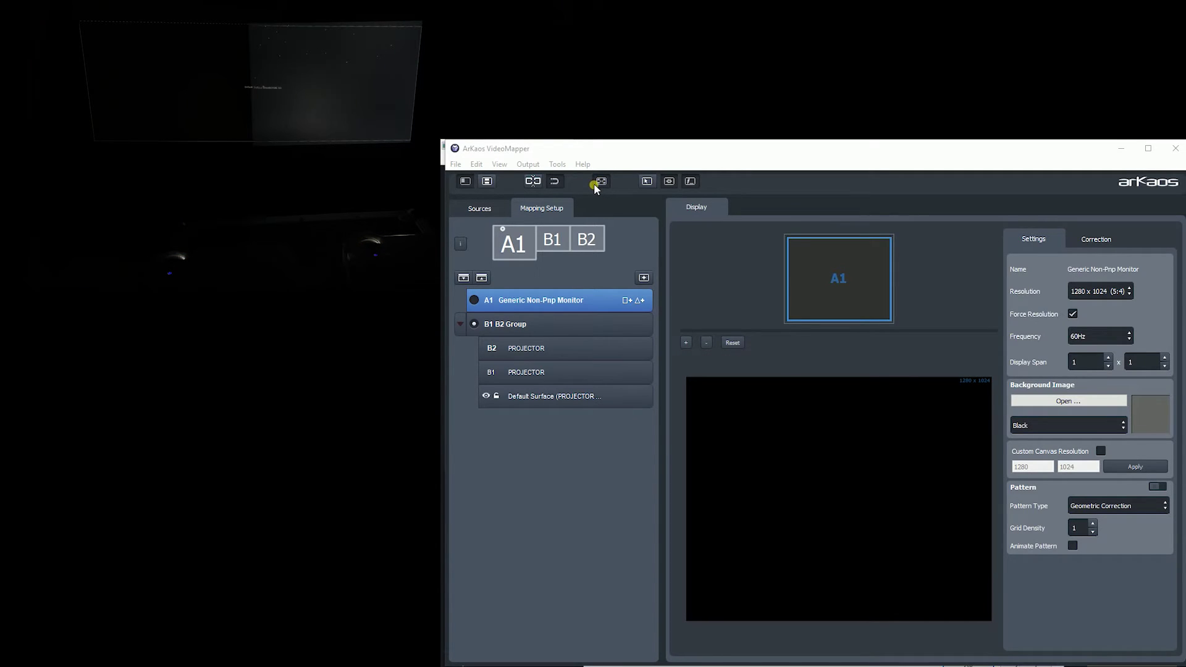
click(490, 208)
click(518, 355)
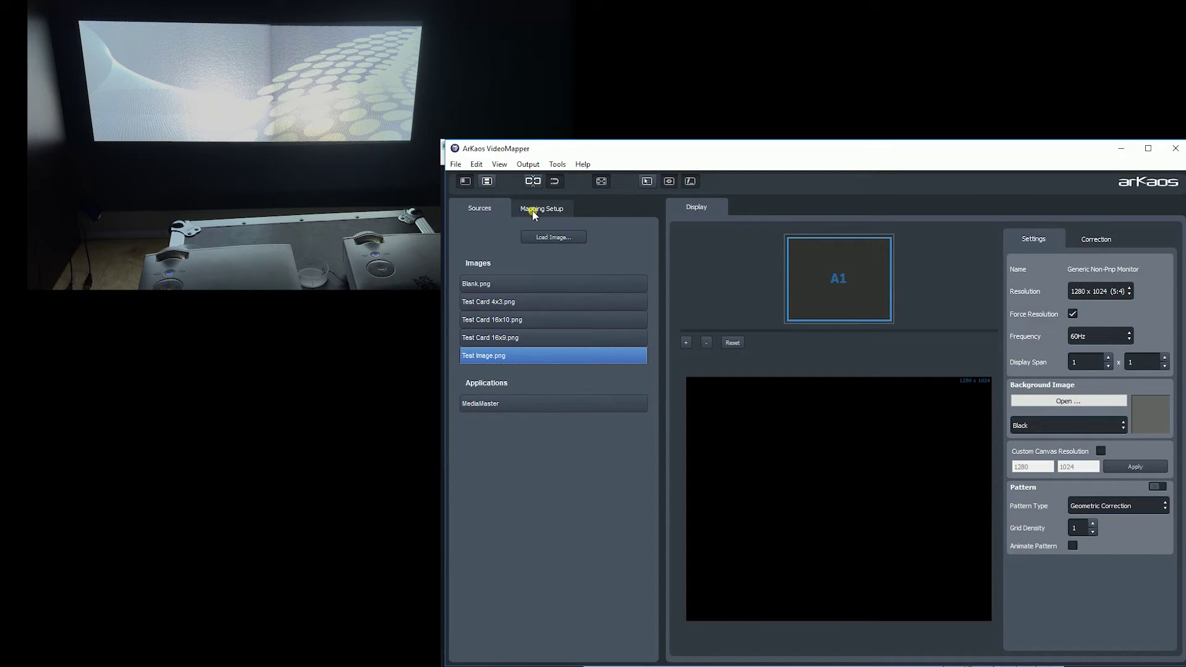
Shrink the group's Default Surface from its left side to about X 693 and a width of about 1202.
click(534, 208)
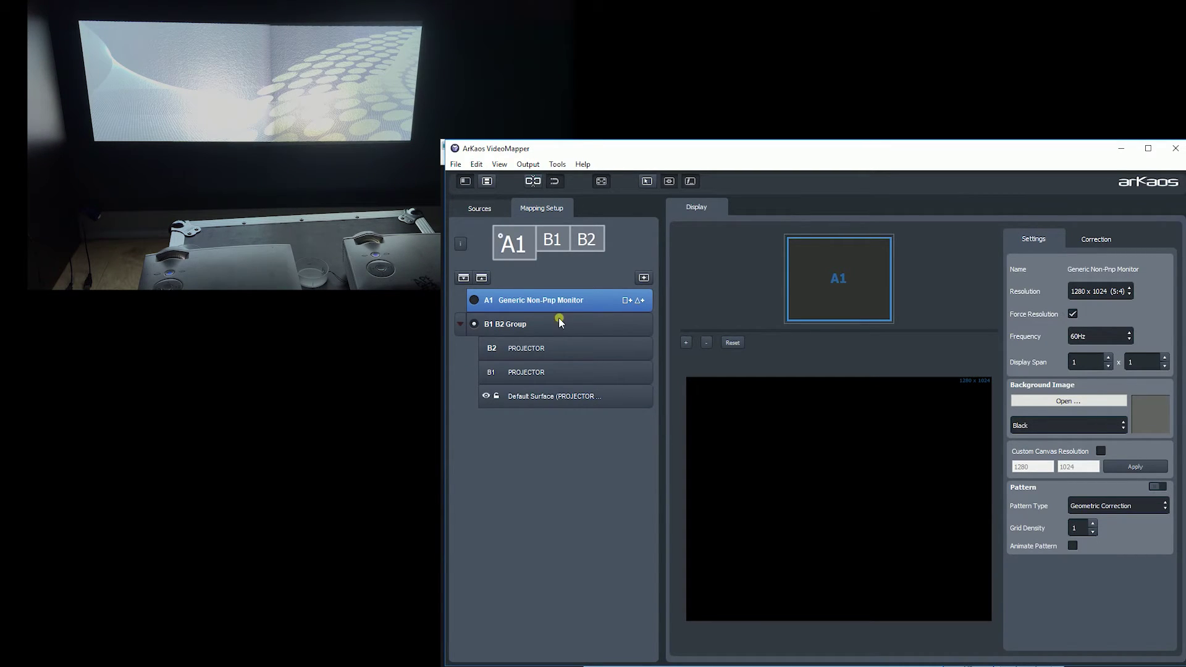
click(546, 398)
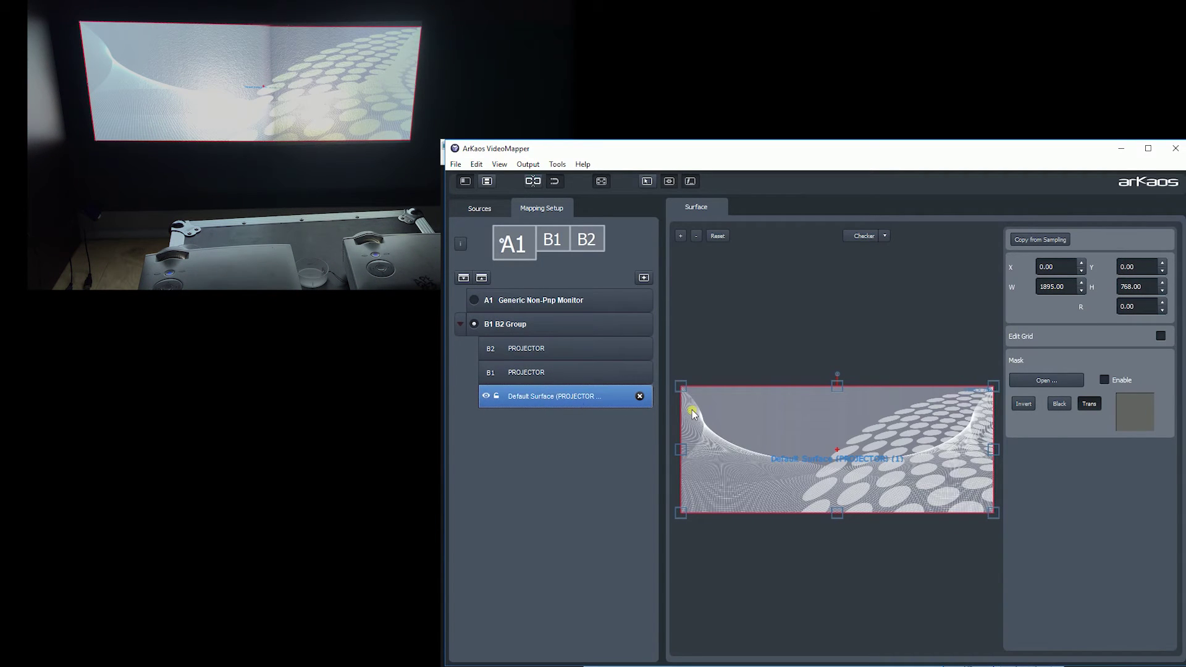
drag(682, 386, 791, 389)
Add a triangle surface to the A1 display and move it into the B1 B2 group.
mouse_move(617, 369)
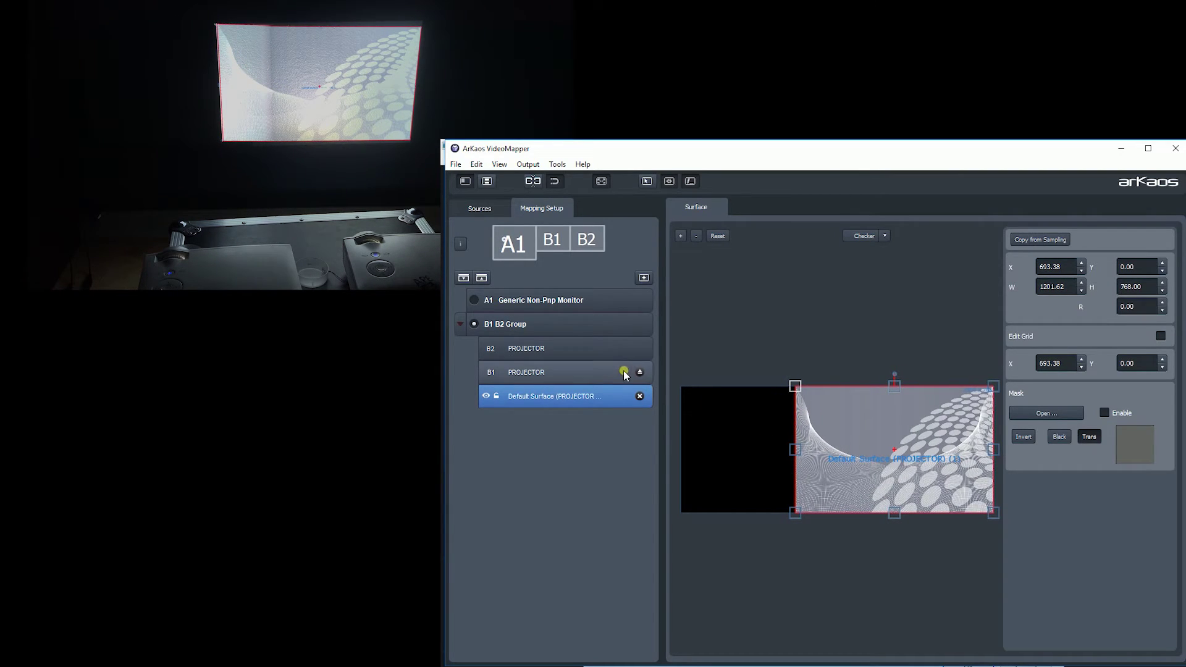
click(639, 300)
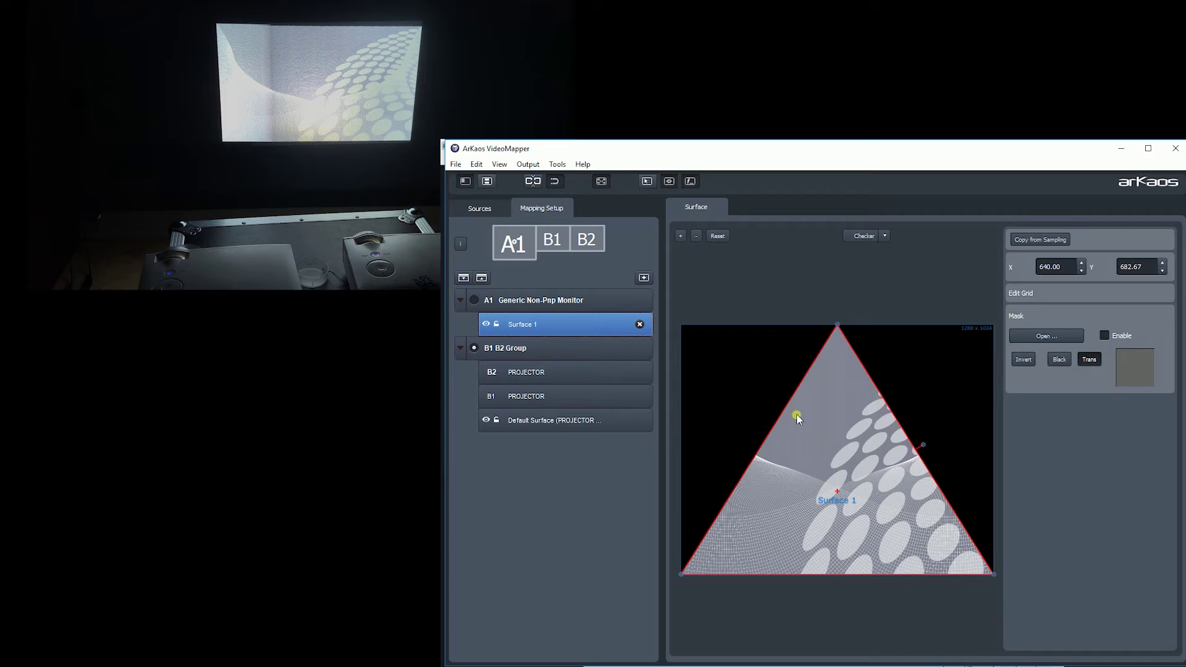
drag(521, 333, 523, 350)
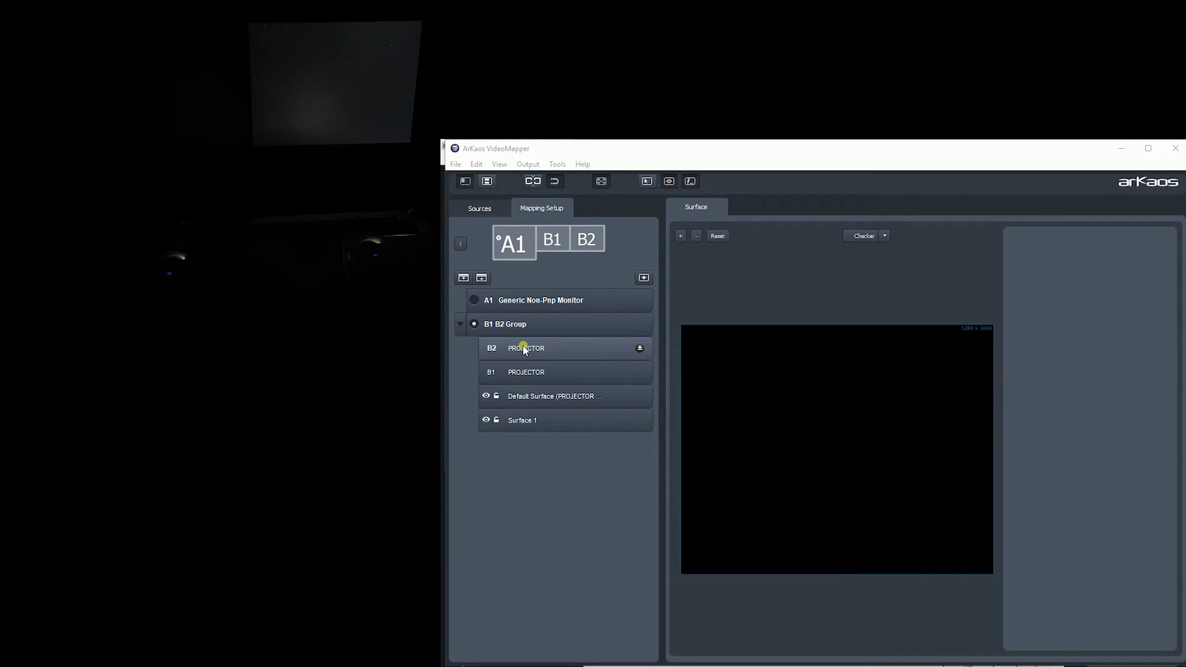
Reshape the triangle to fit the empty left area, with its lower-right corner at about X 646, Y 768 and apex at about X 352, Y 0.
click(529, 420)
click(988, 513)
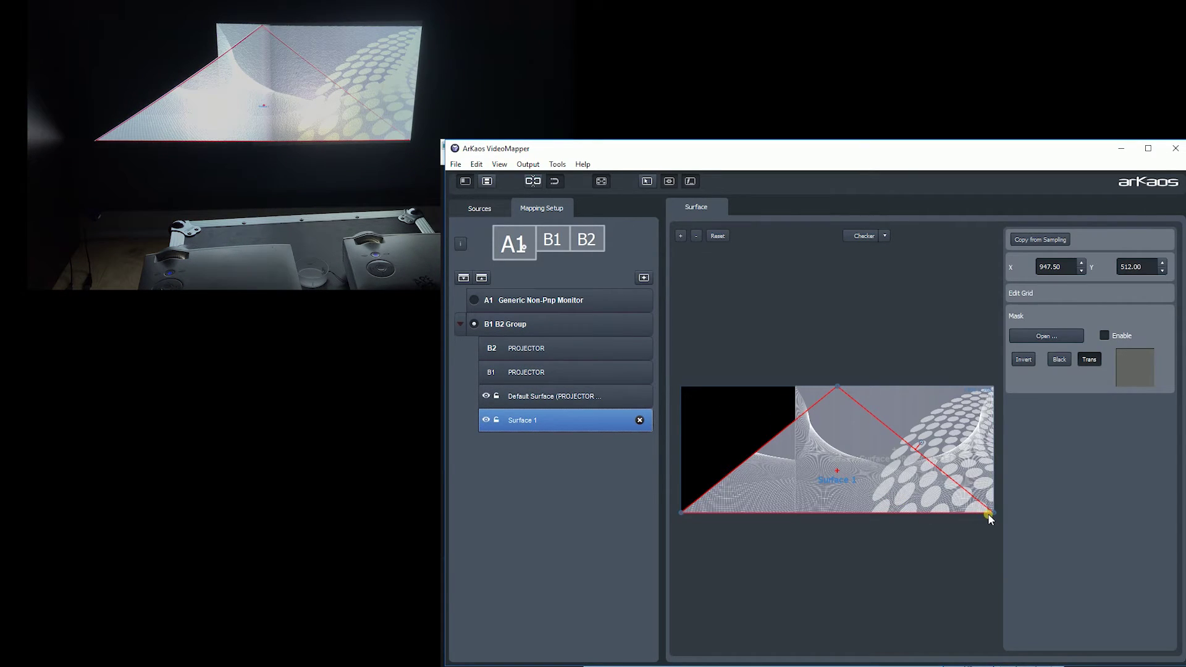
drag(993, 515, 787, 513)
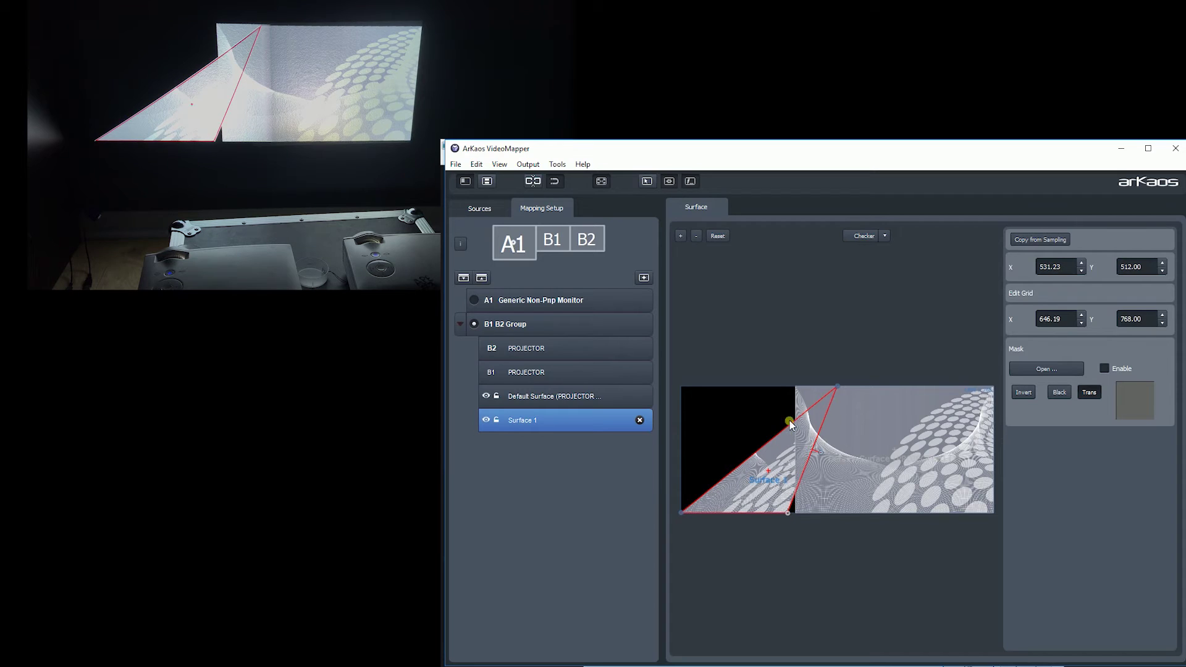
click(833, 388)
drag(833, 388, 739, 387)
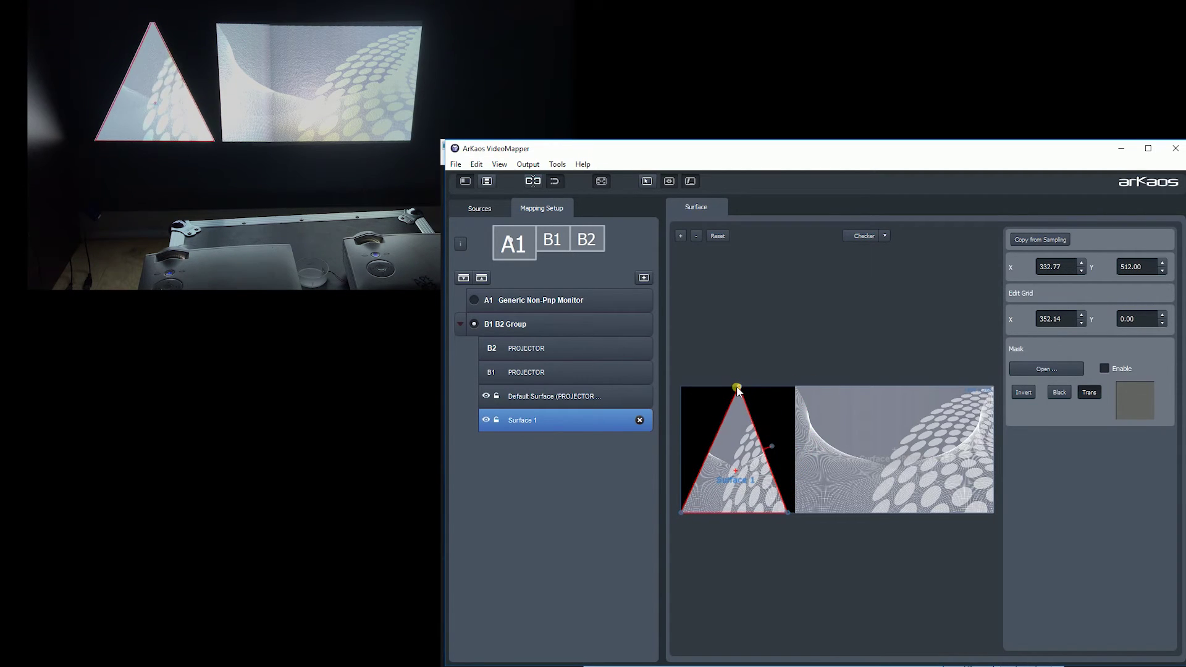
Show the sampling view and copy the output shape to the sampling area for both the triangle and the Default Surface.
click(487, 181)
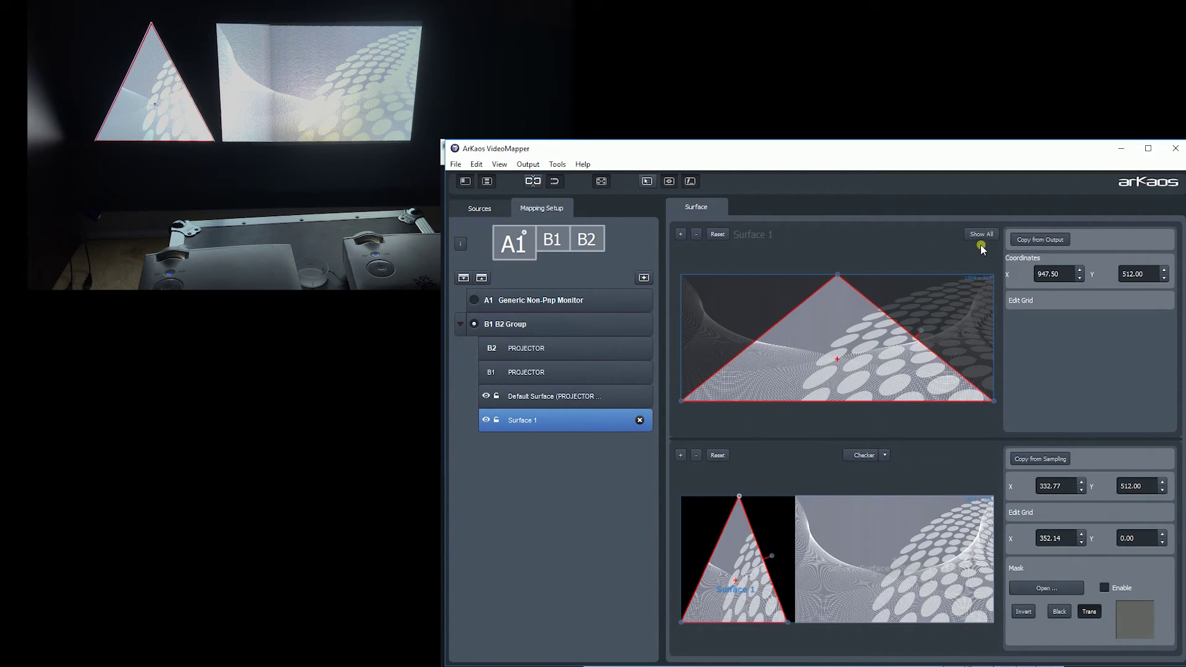
click(1039, 240)
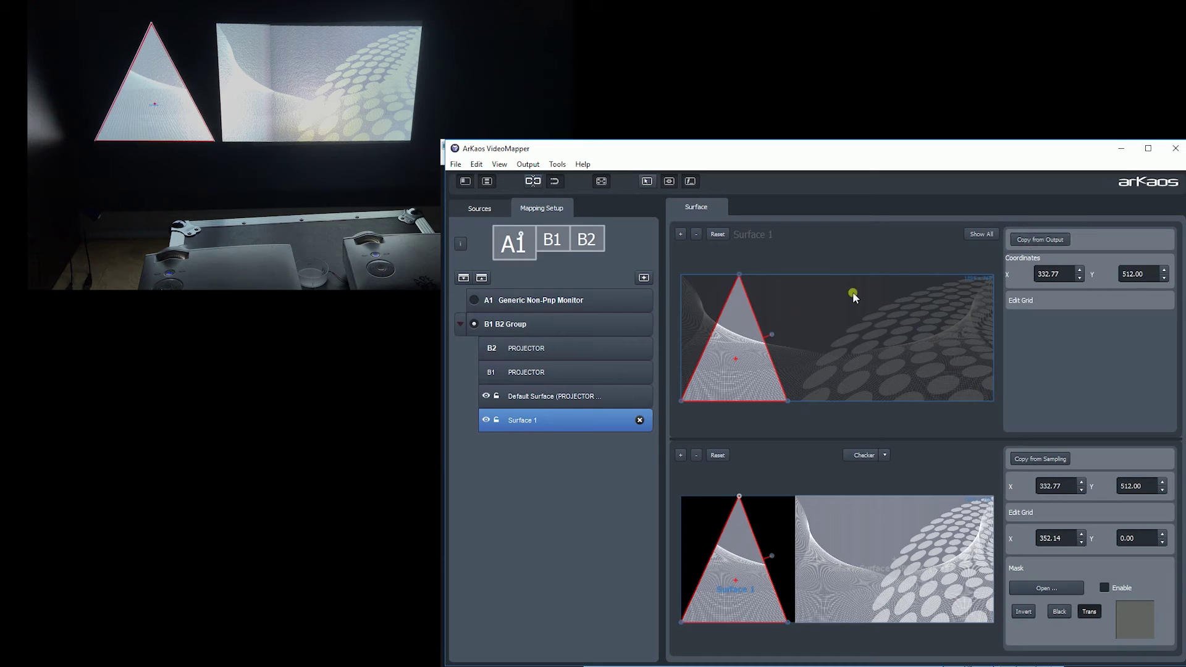
click(815, 573)
click(1030, 242)
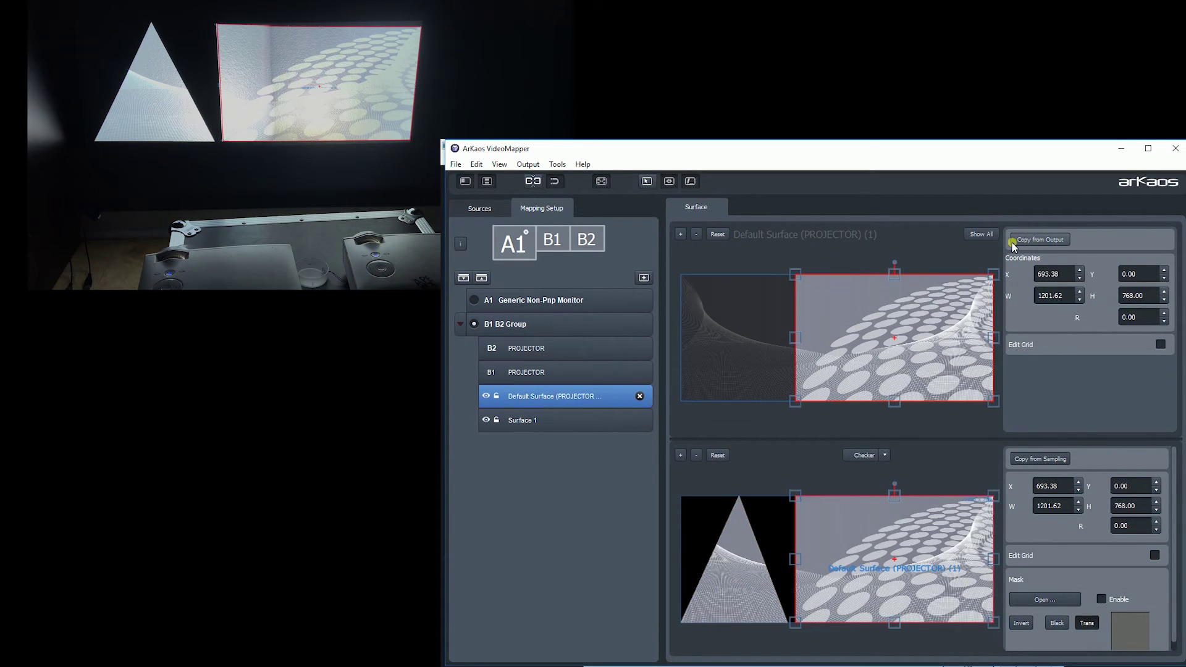
Switch the mapping's source from the test image to the MediaMaster application.
click(493, 302)
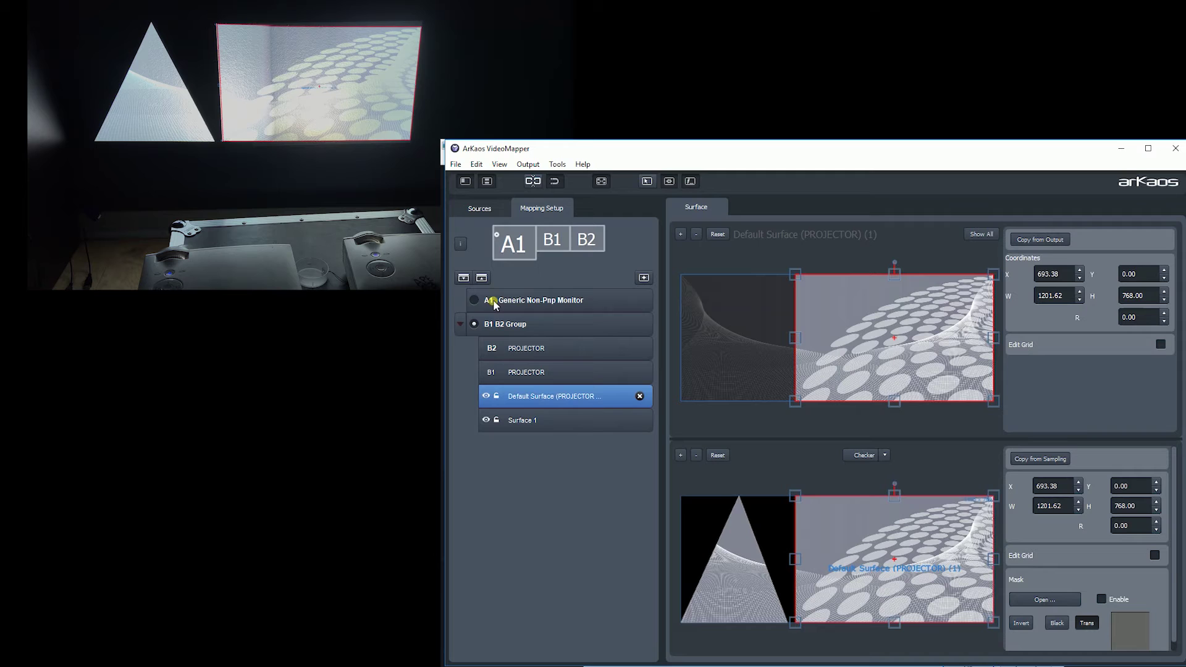
click(490, 210)
click(499, 402)
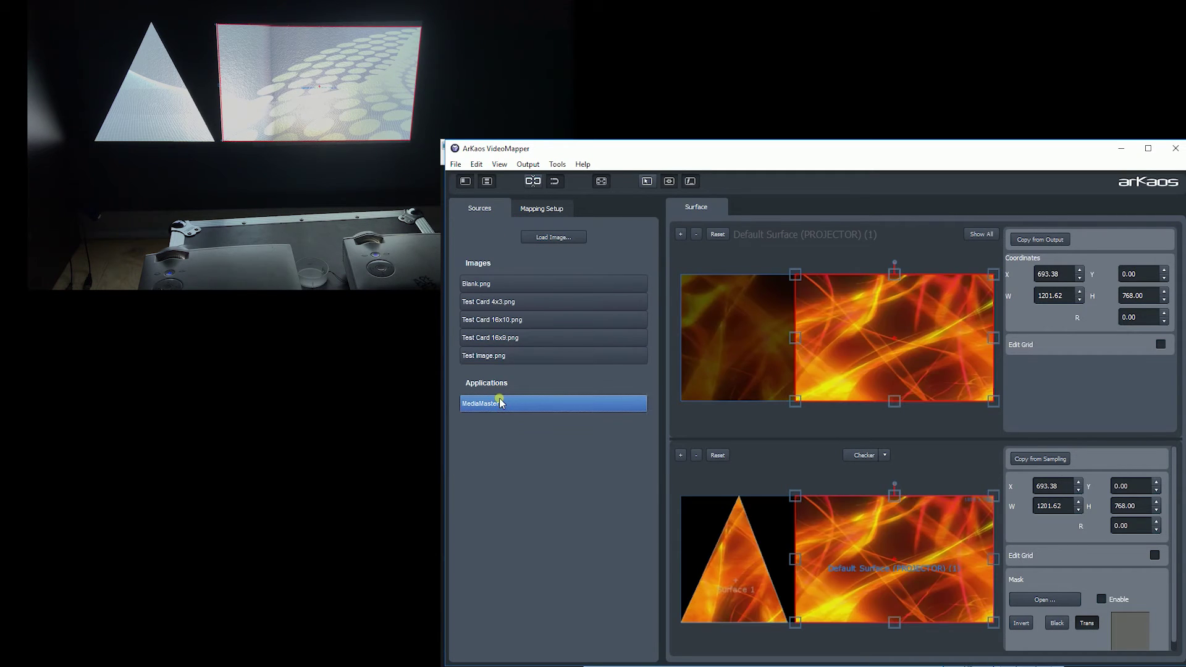